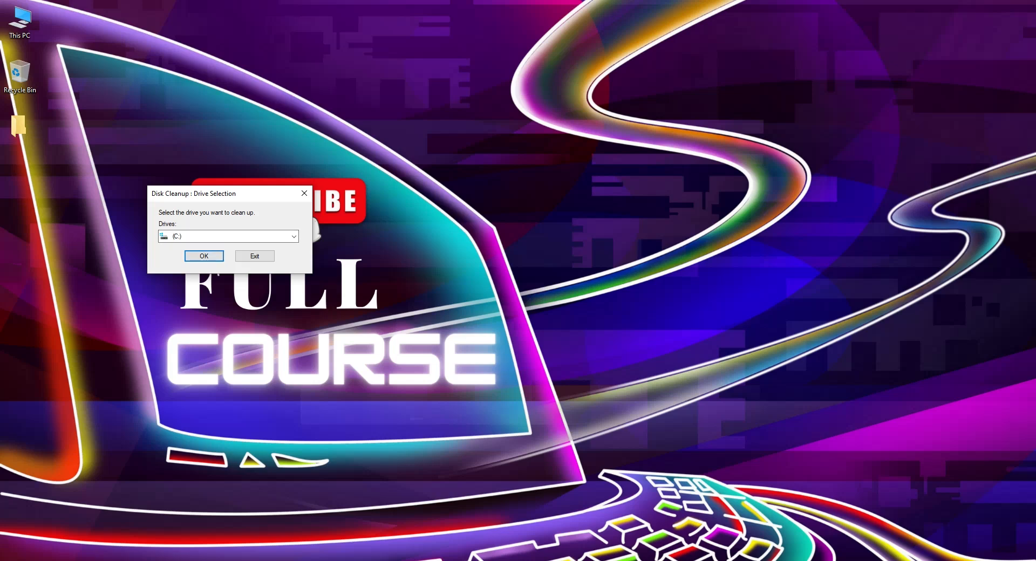
Run Disk Cleanup on the C: drive and permanently delete the checked files
left_click(305, 193)
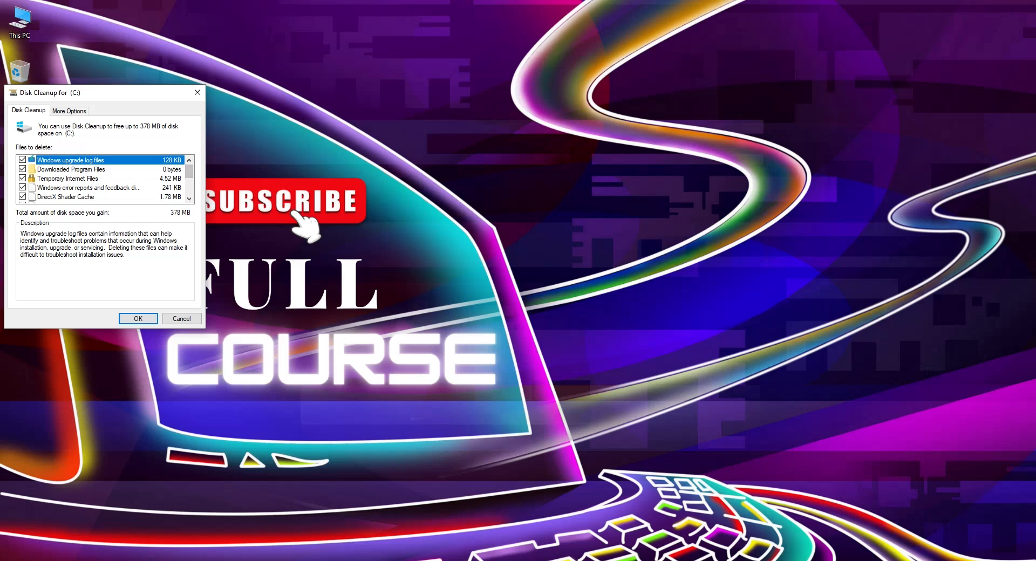
key("Return")
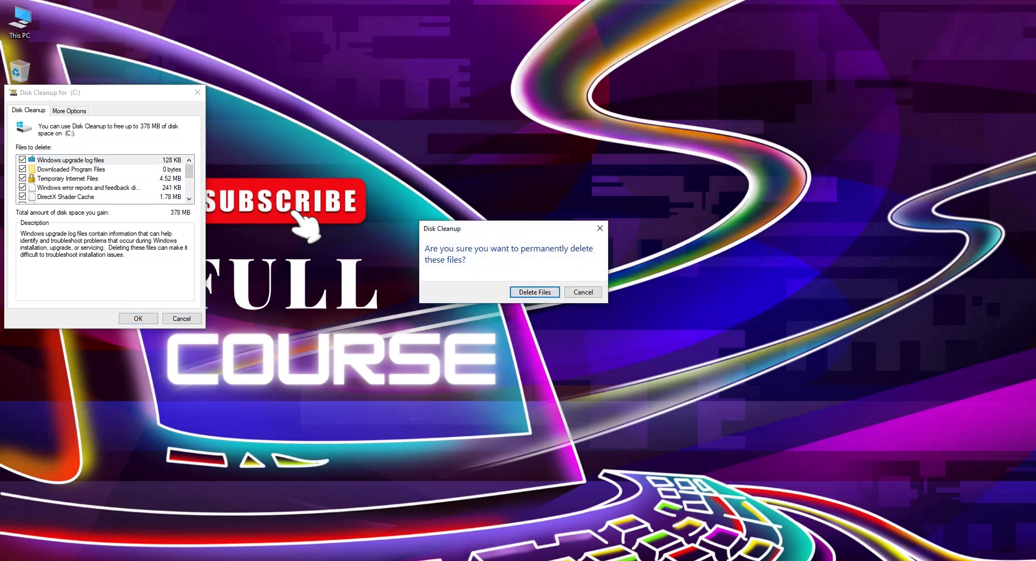
key("Return")
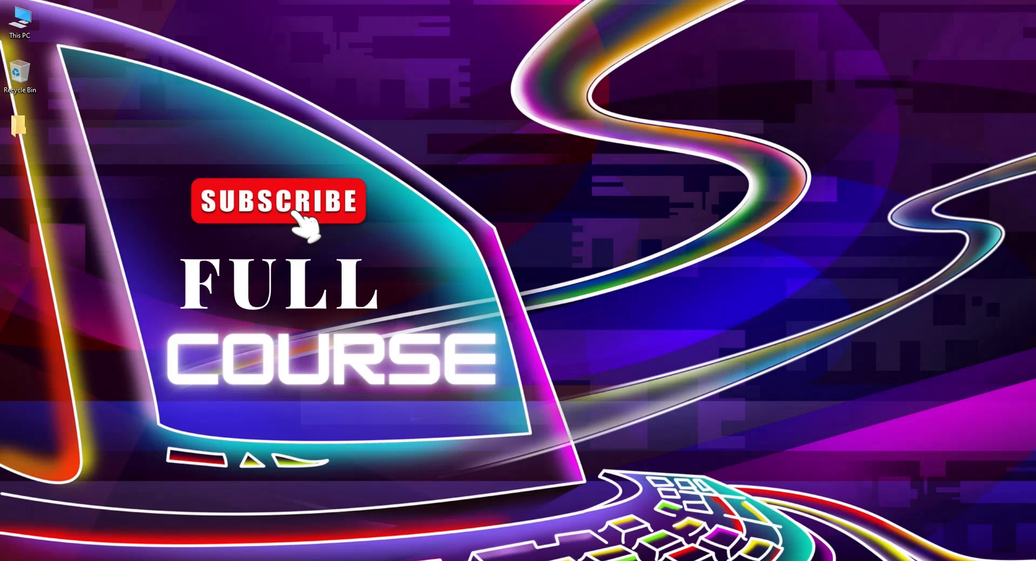
Run appwiz.cpl to open Programs and Features, look through the installed programs, and close the window
key("super+r")
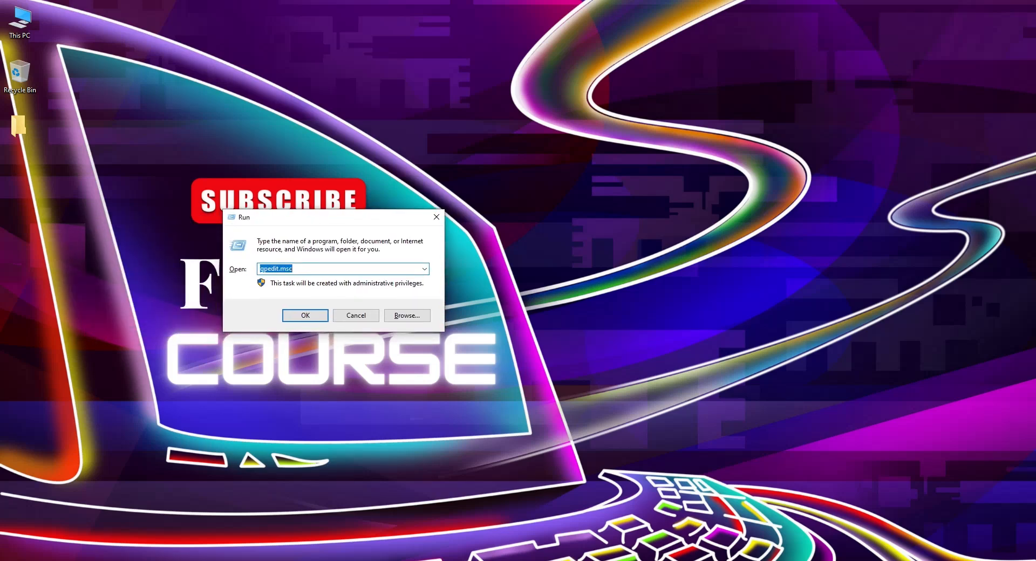
key("Return")
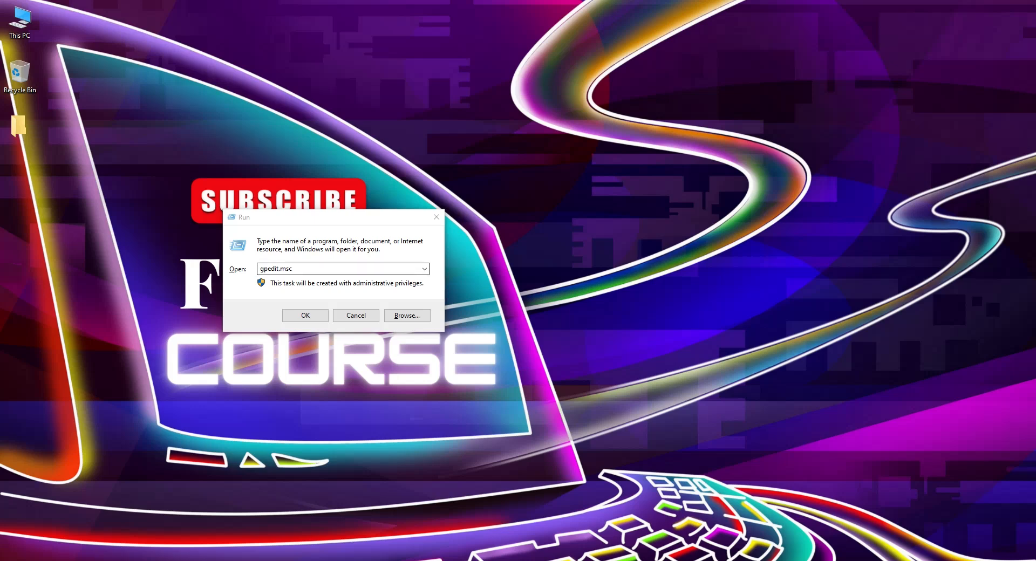
type("appwiz.cpl")
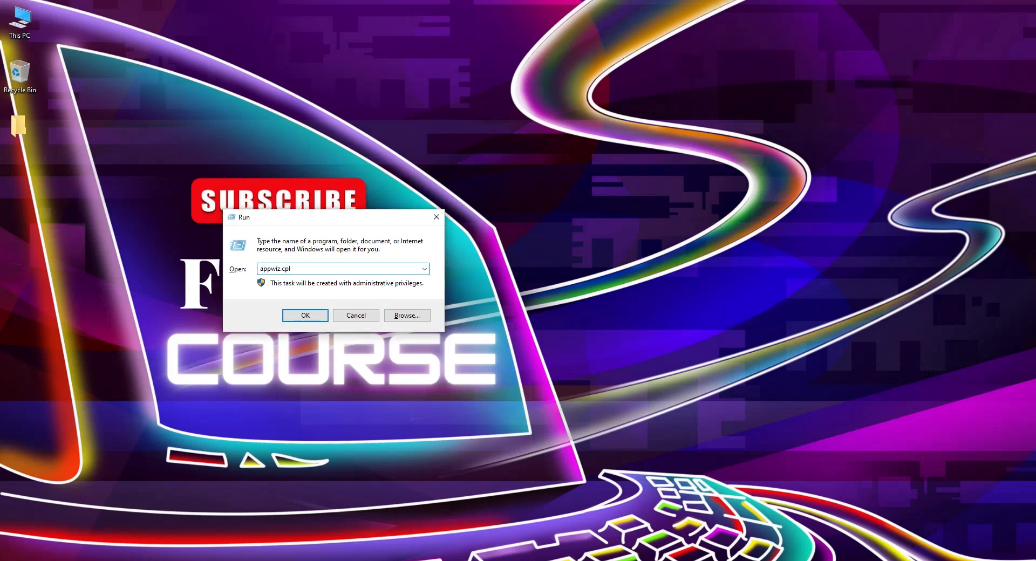
key("Return")
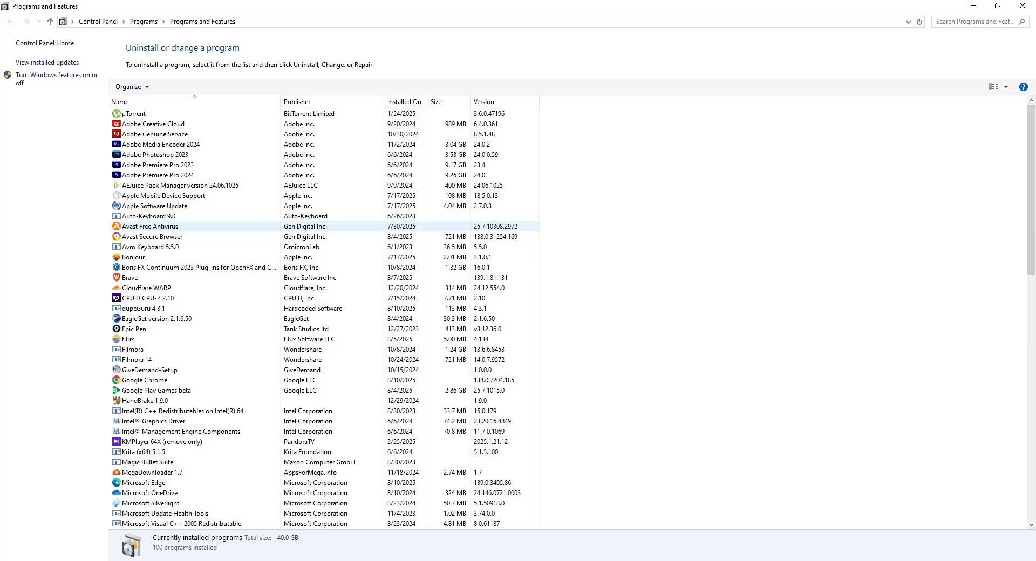
scroll(324, 318, "down", 17)
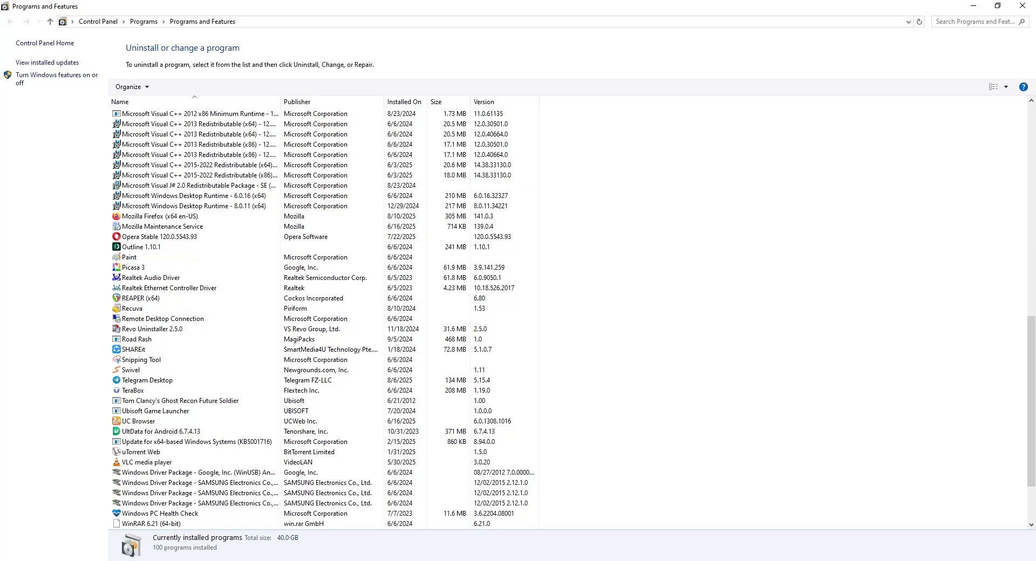
scroll(323, 298, "down", 3)
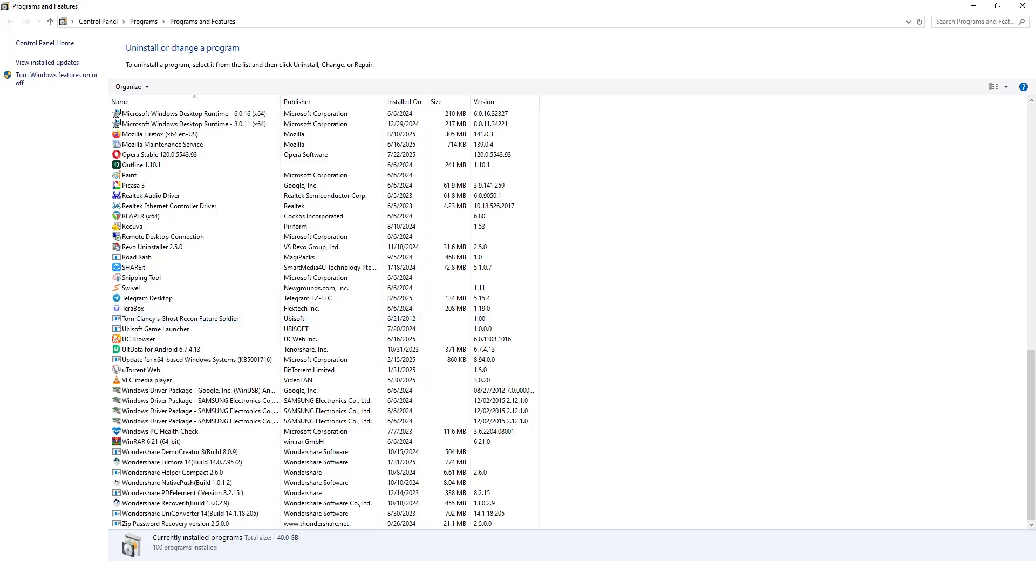
scroll(324, 380, "up", 2)
scroll(324, 380, "up", 6)
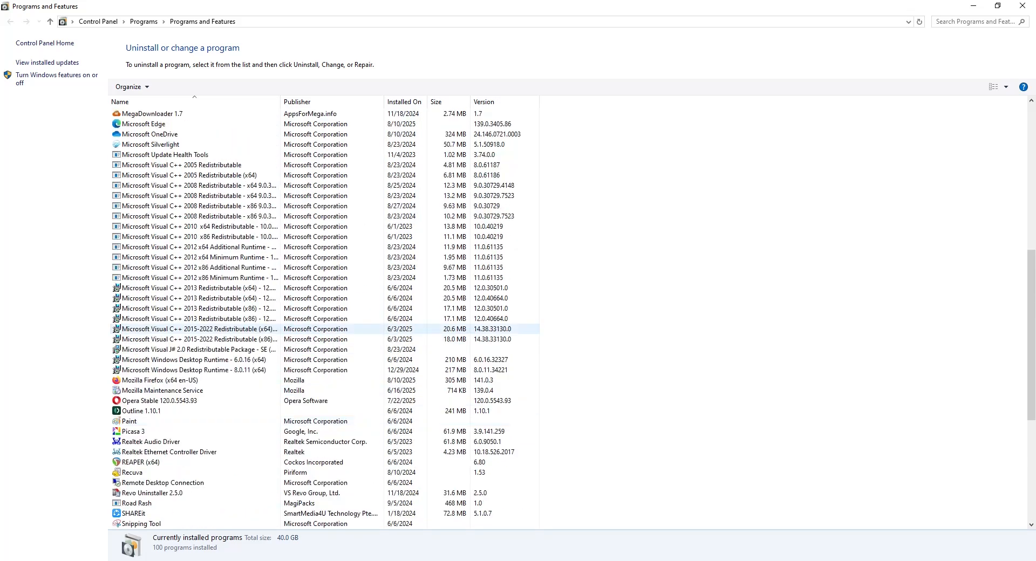
left_click(1021, 6)
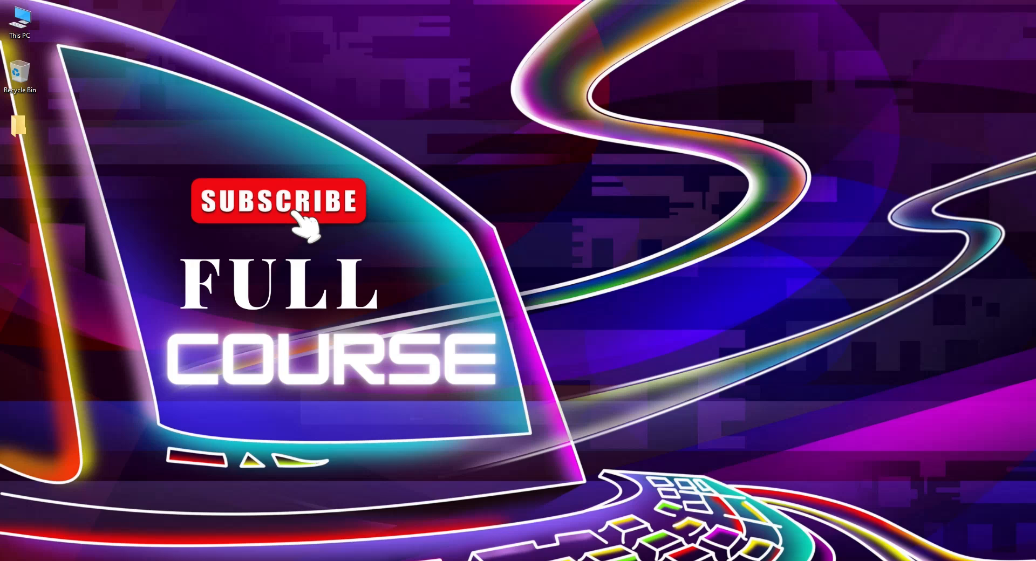
Open the user's temporary files folder by running %temp%
key("super+r")
left_click(344, 272)
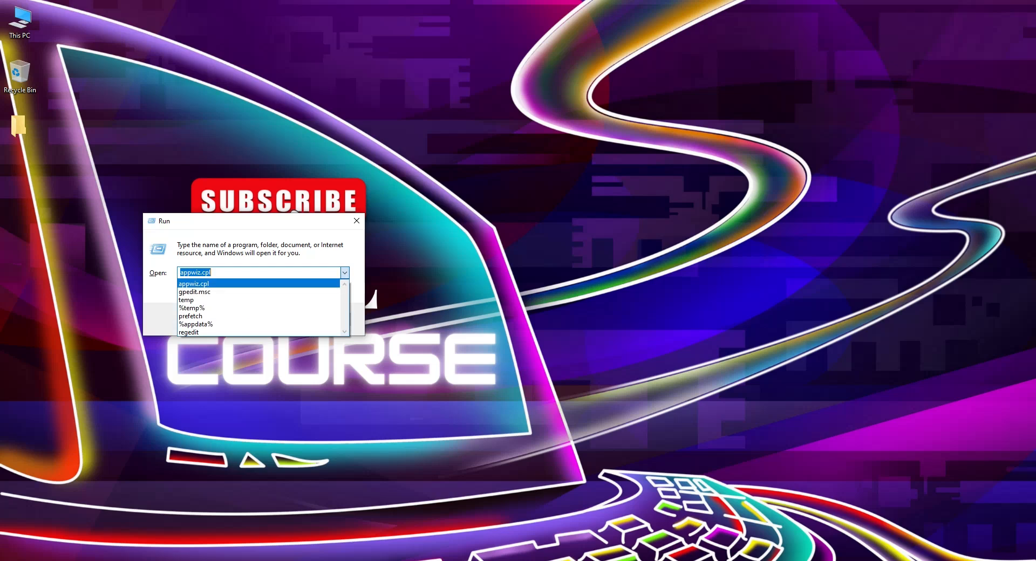
left_click(192, 308)
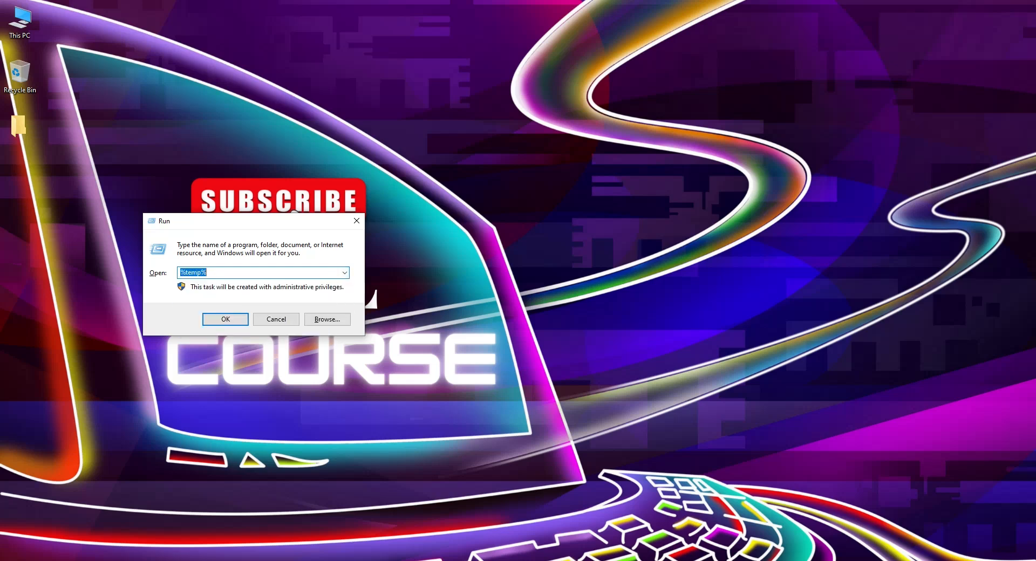
left_click(225, 319)
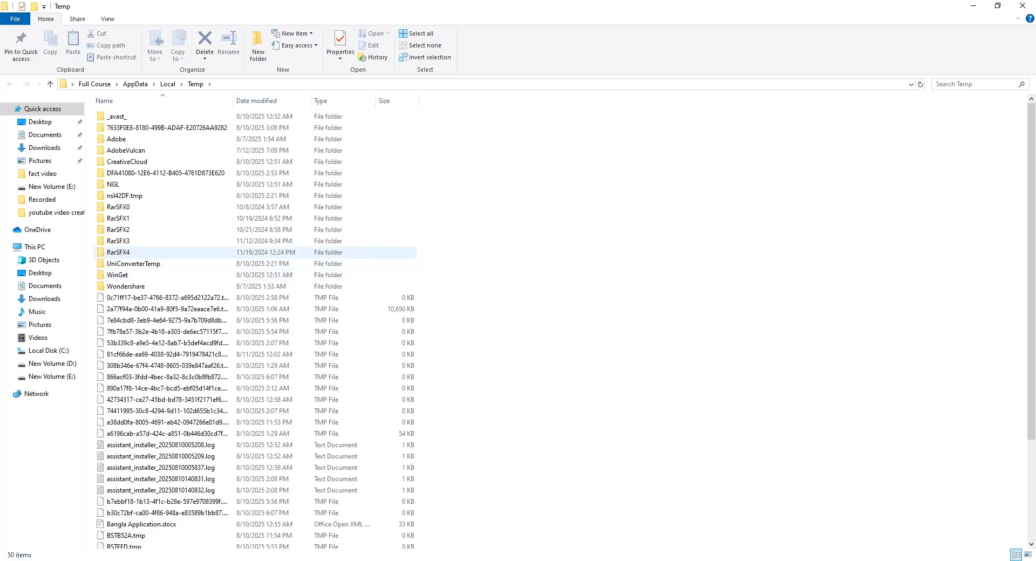
Delete all items in the user's Temp folder, skipping those that cannot be removed, and close the window
left_click(227, 252)
key("ctrl+a")
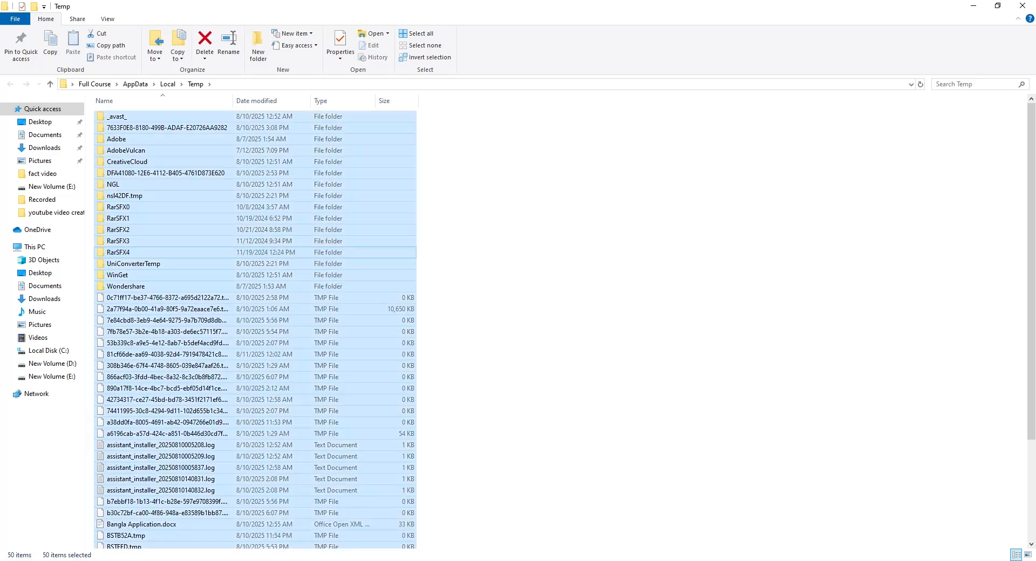
key("Delete")
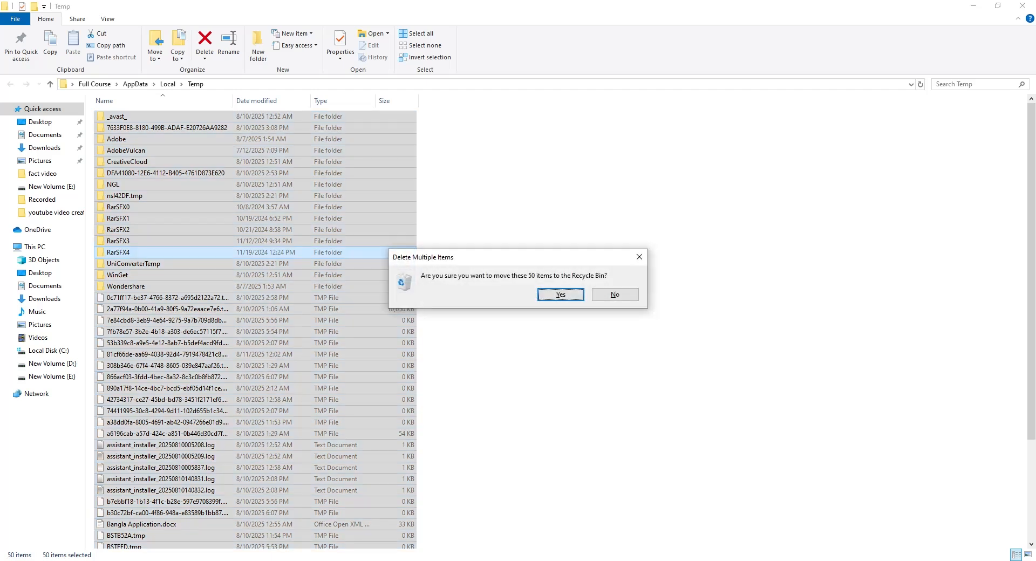
key("Return")
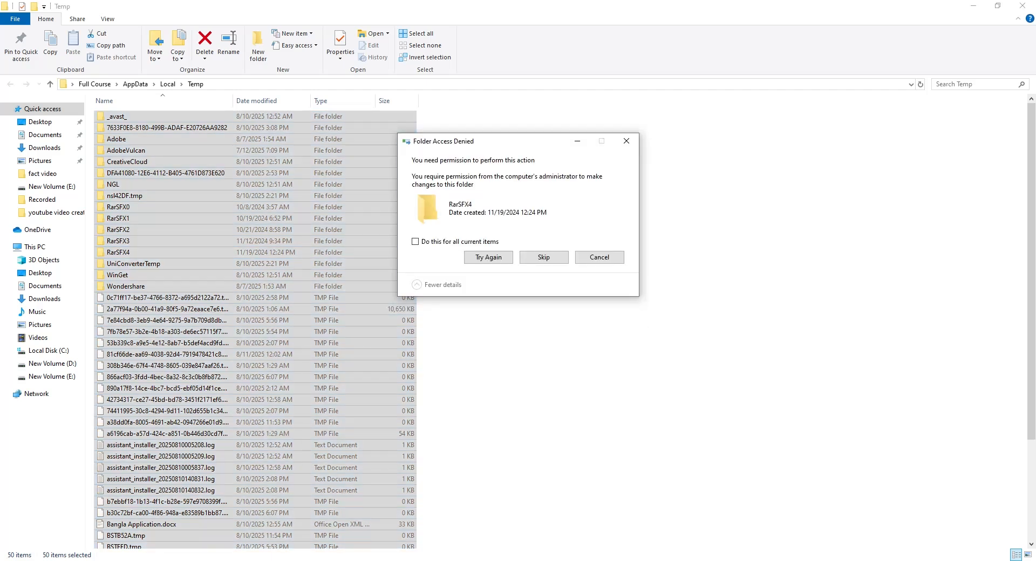
key("Left")
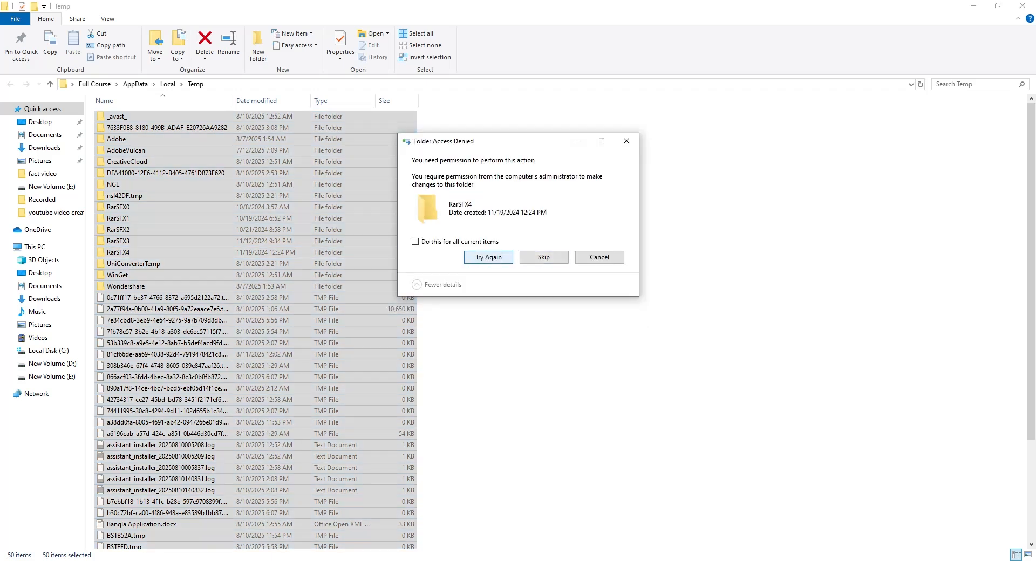
key("Return")
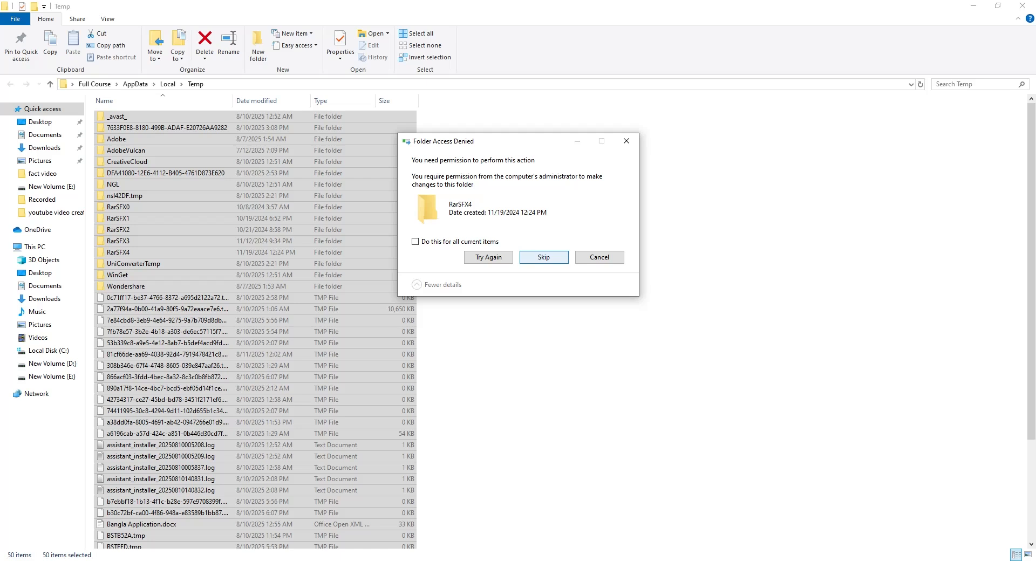
key("Return")
key("Return")
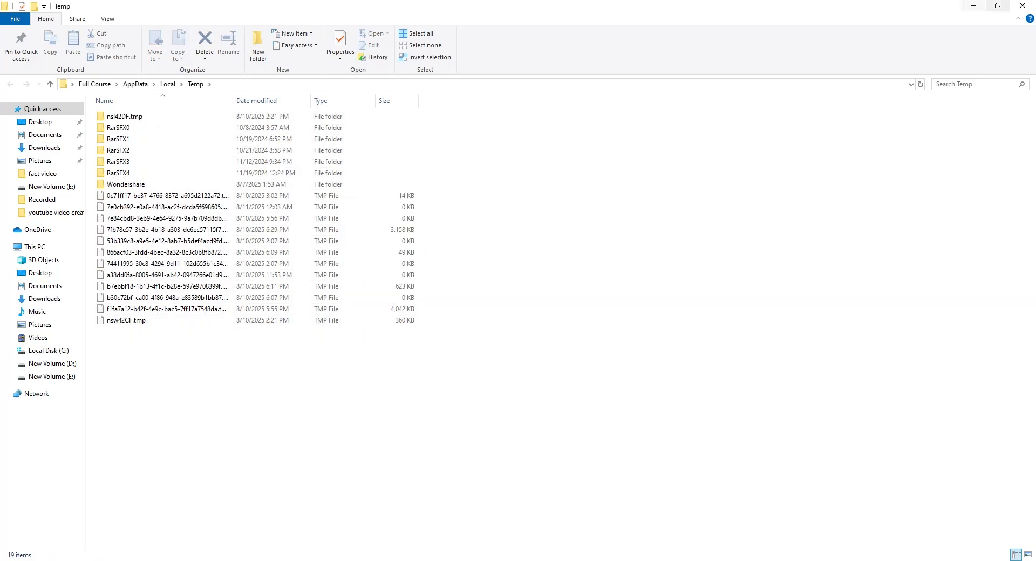
left_click(1022, 5)
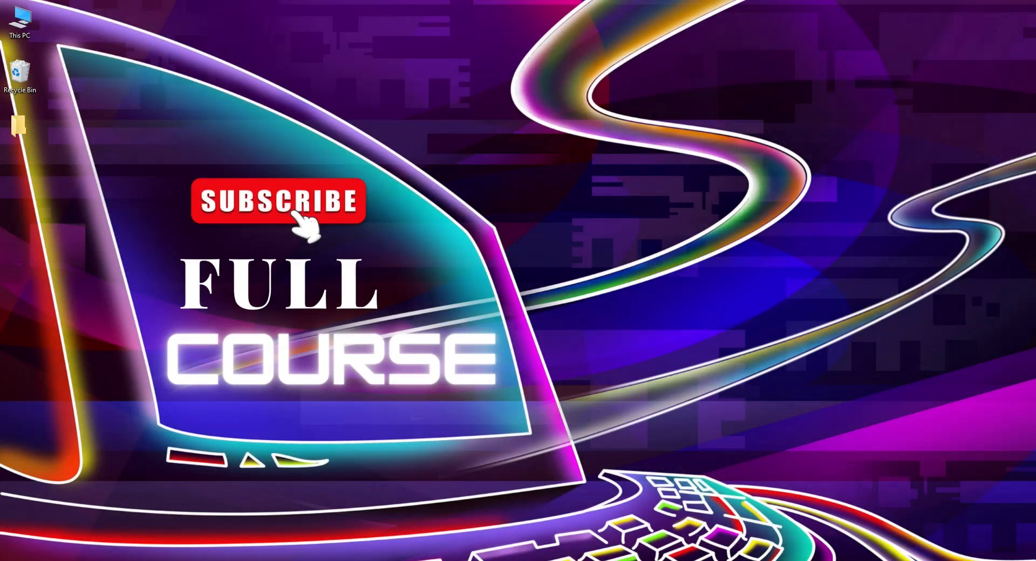
Open the Windows Temp folder by running temp
key("super+r")
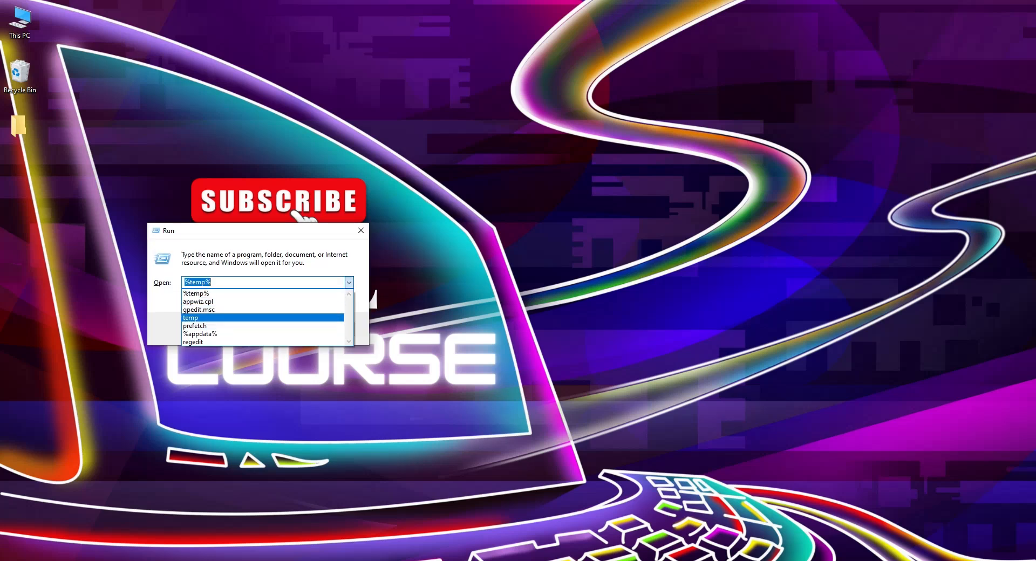
left_click(190, 317)
left_click(230, 326)
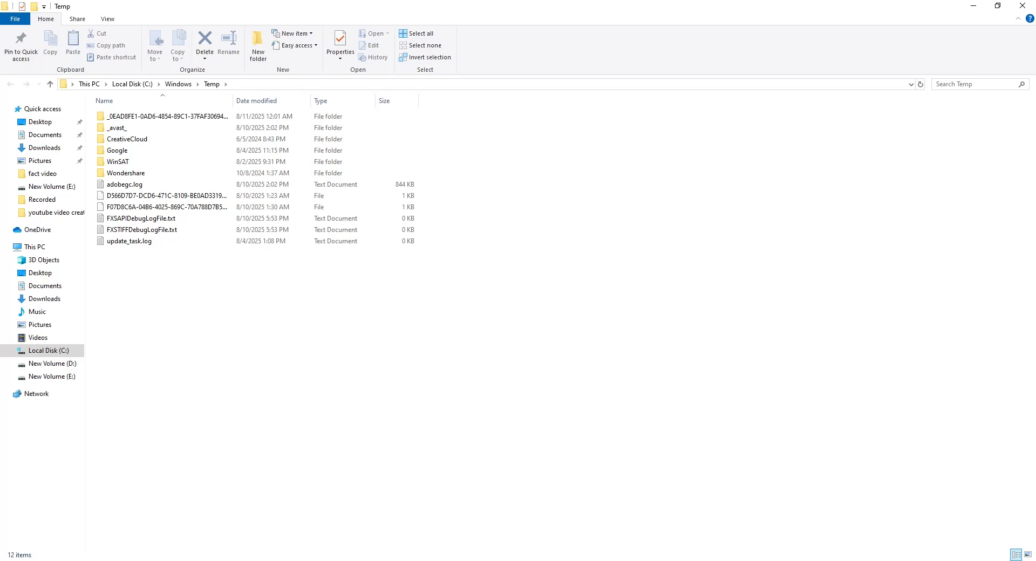
Delete all items in the Windows Temp folder, skipping all items that are in use
left_click_drag(448, 300, 163, 107)
key("Delete")
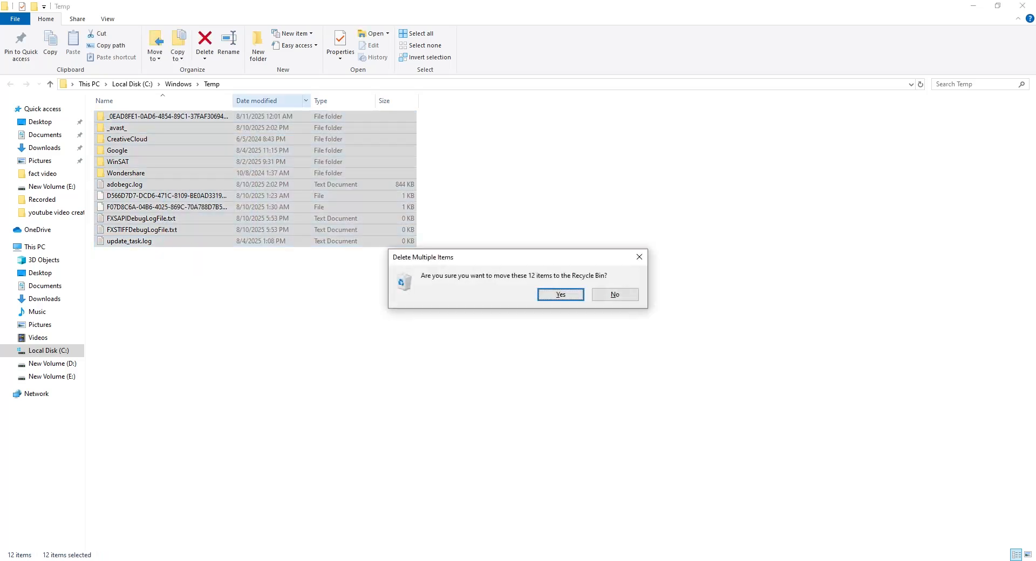
key("Return")
left_click(544, 258)
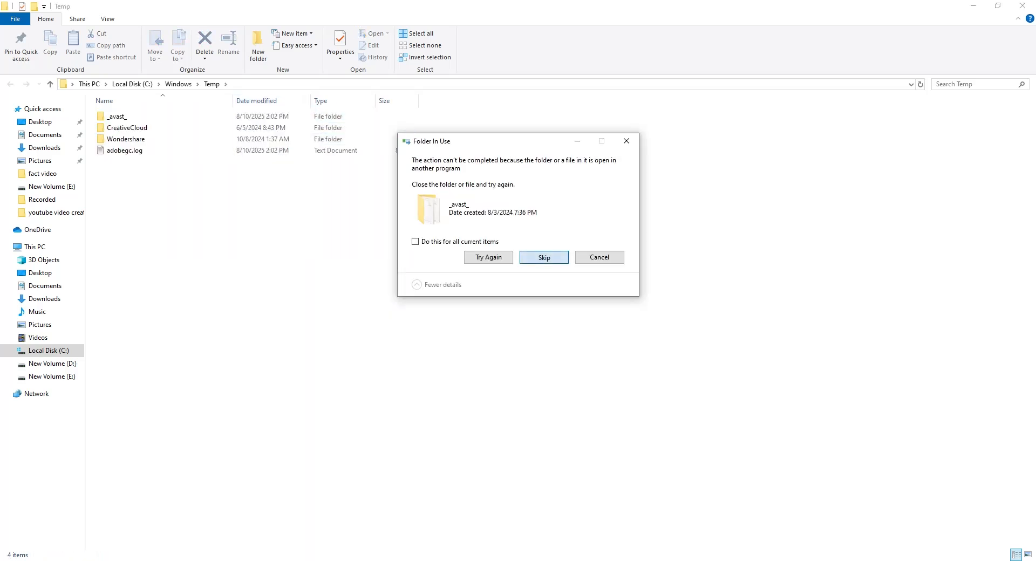
left_click(415, 242)
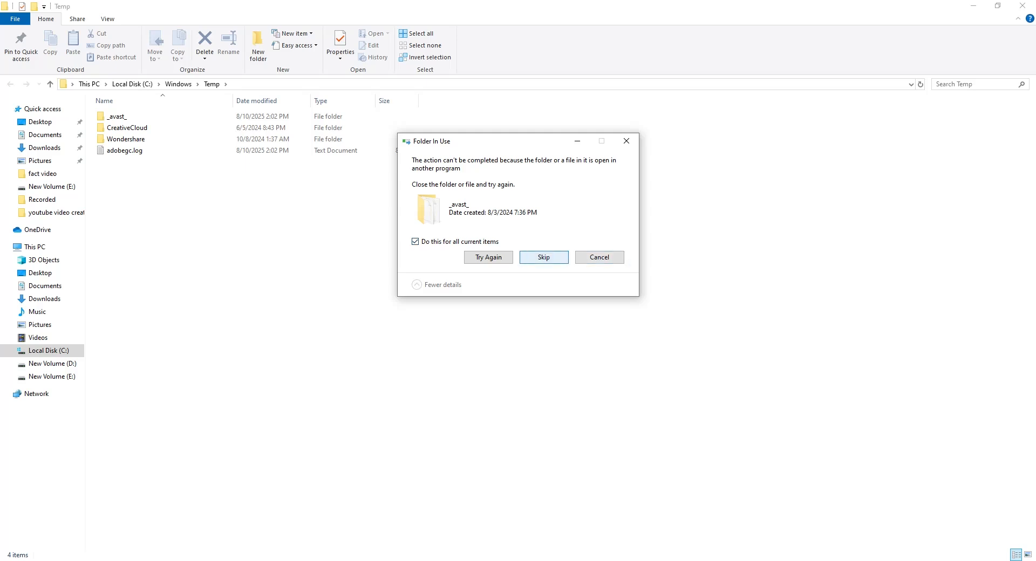
left_click(543, 258)
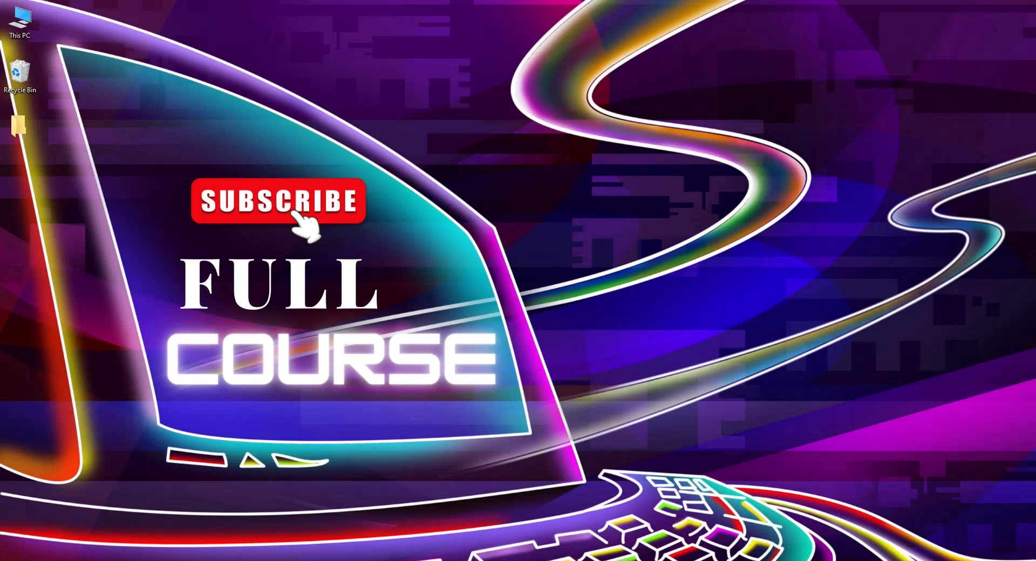
Open the Windows Prefetch folder by running prefetch and move all its files to the Recycle Bin
key("super+r")
left_click(338, 311)
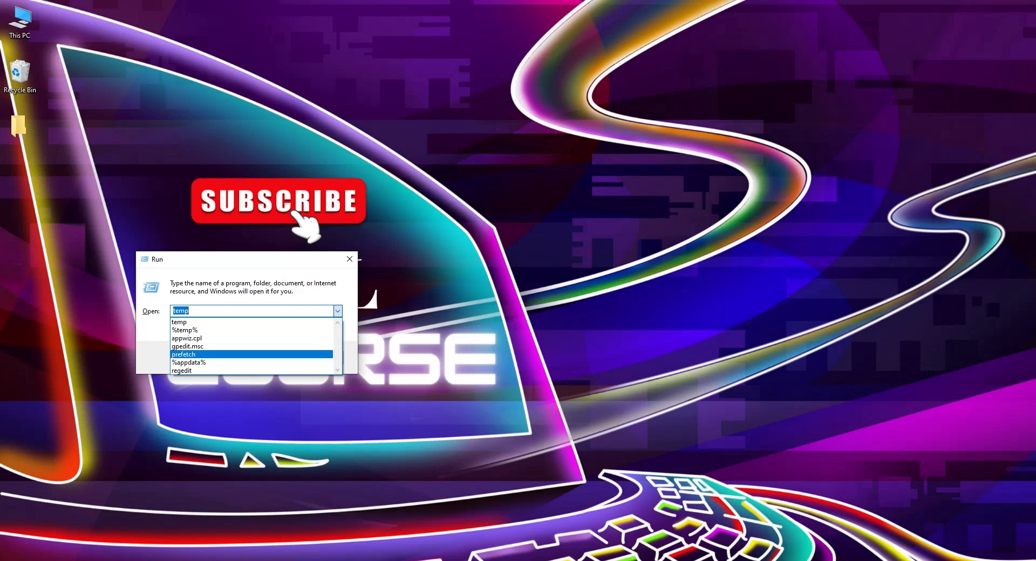
left_click(183, 355)
left_click(208, 357)
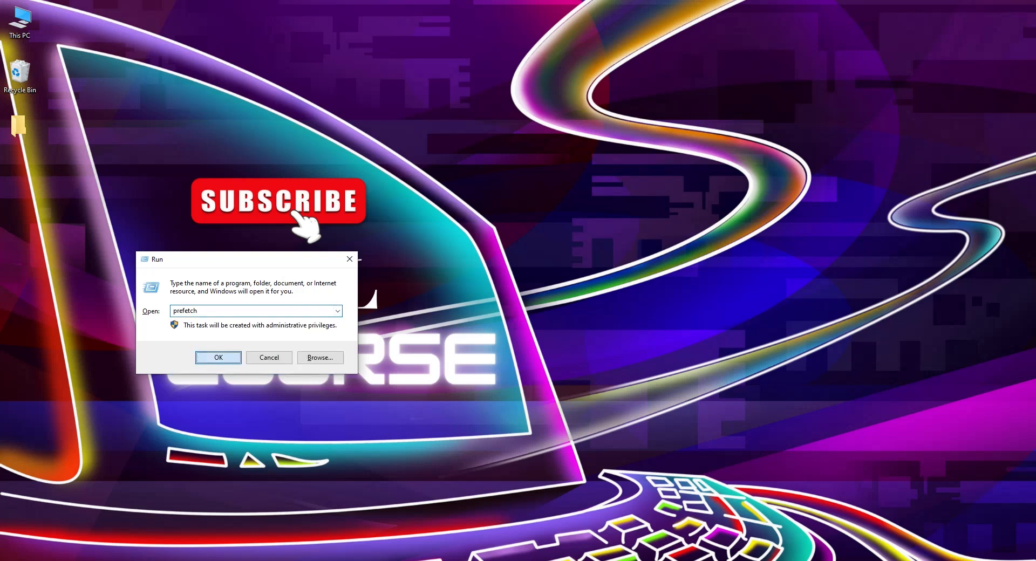
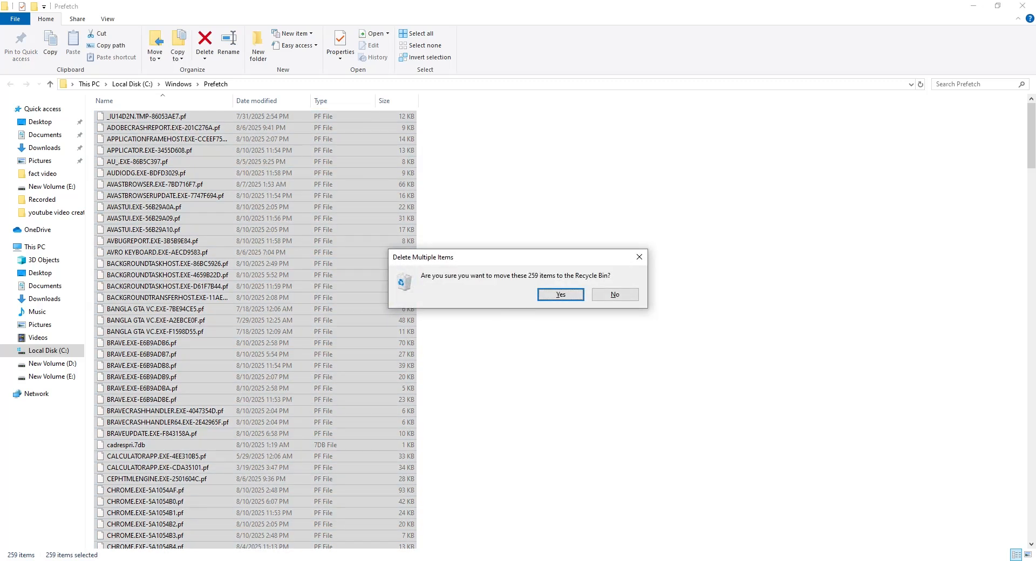
key("Return")
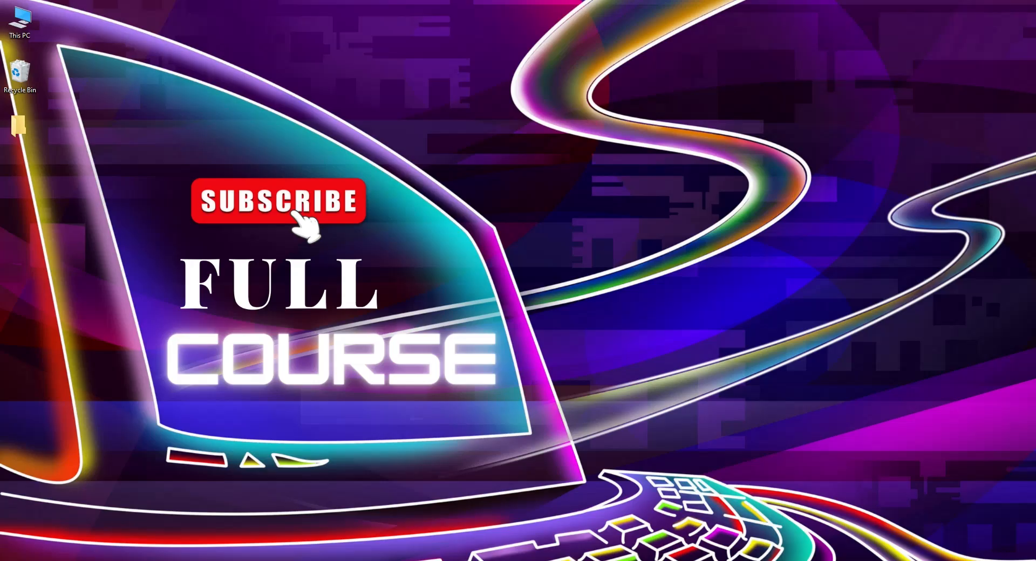
Switch to the Downloads window in File Explorer and view the contents of the Downloads and Documents folders
mouse_move(174, 560)
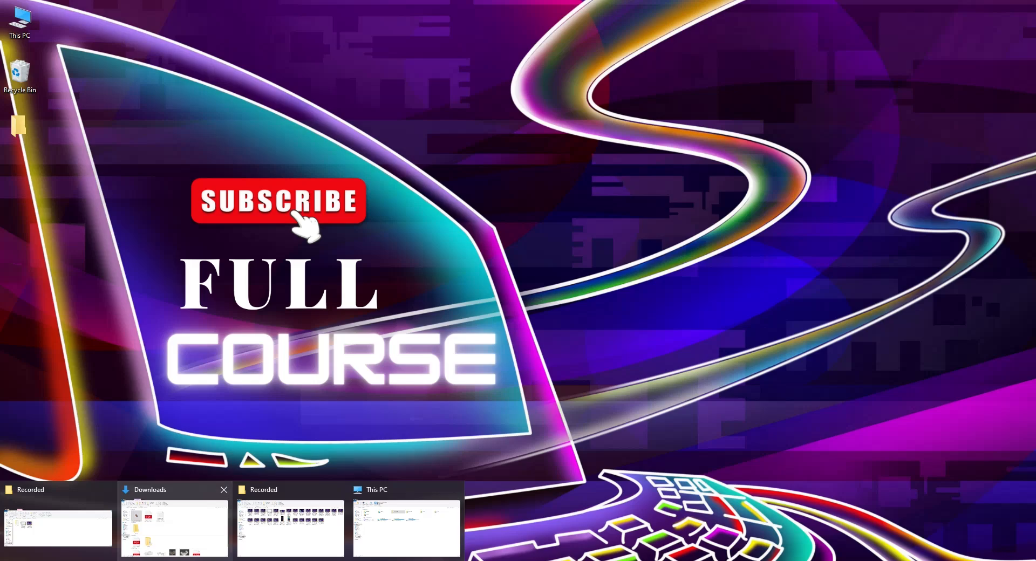
left_click(175, 526)
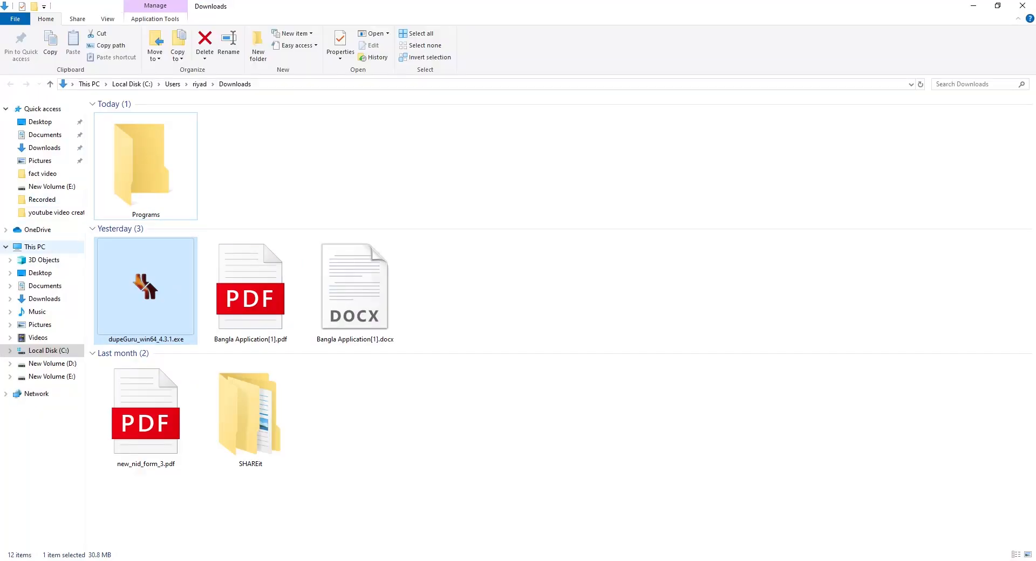
left_click(35, 246)
left_click(44, 147)
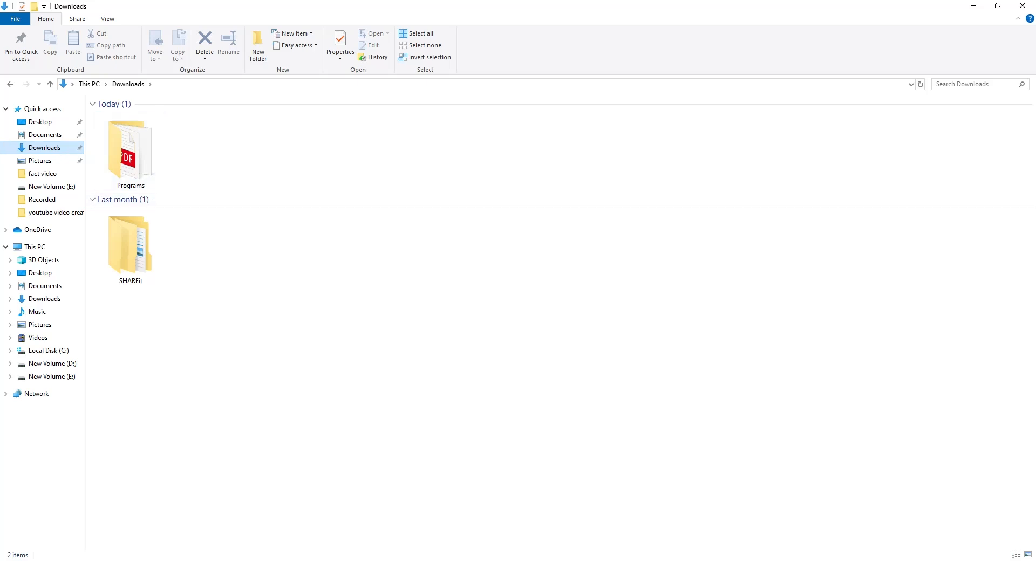
left_click(44, 135)
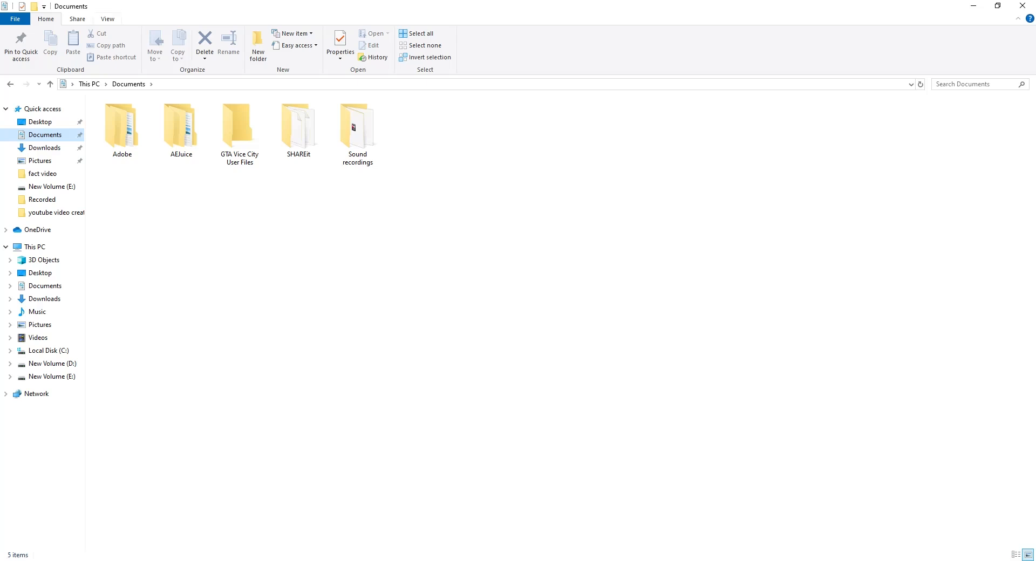
Show the desktop and open the Services console by running services.msc
key("super+d")
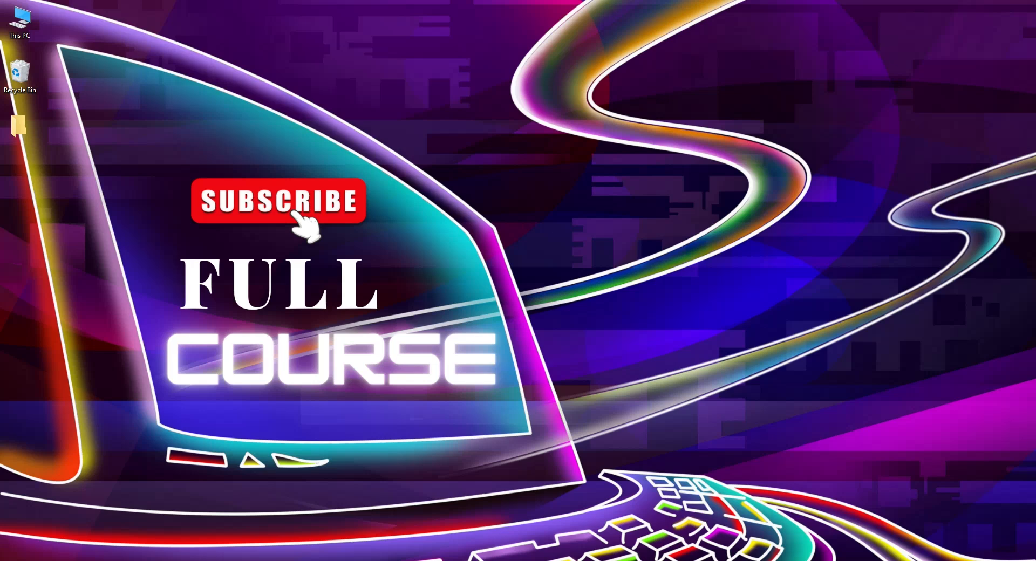
key("super+r")
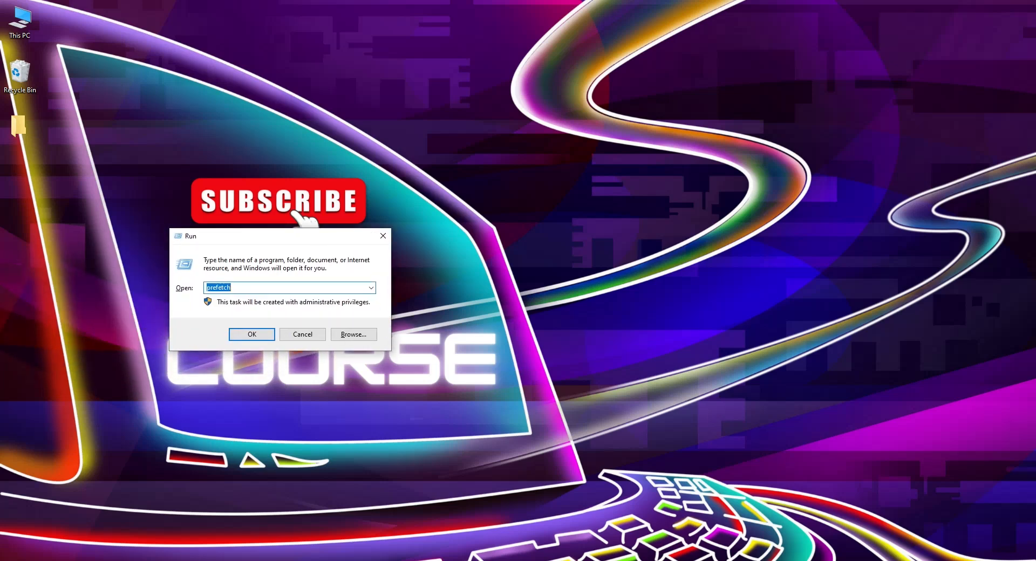
key("Return")
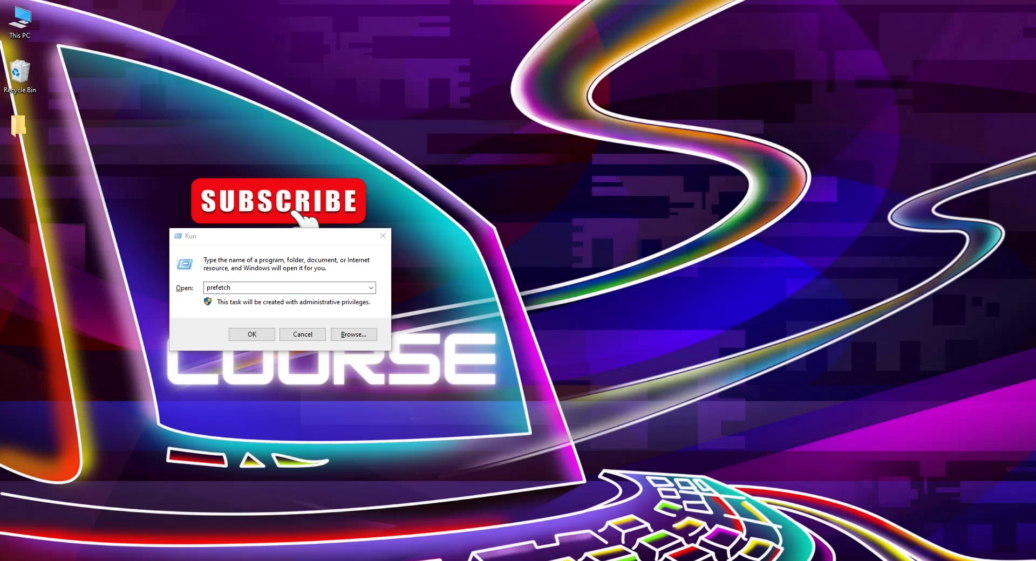
key("super+r")
type("services.msc")
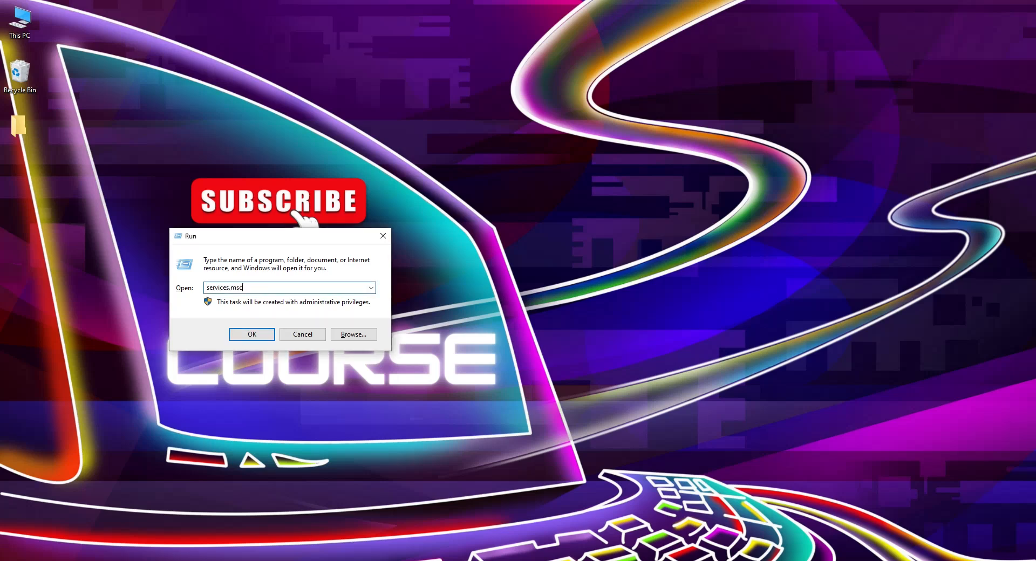
key("Return")
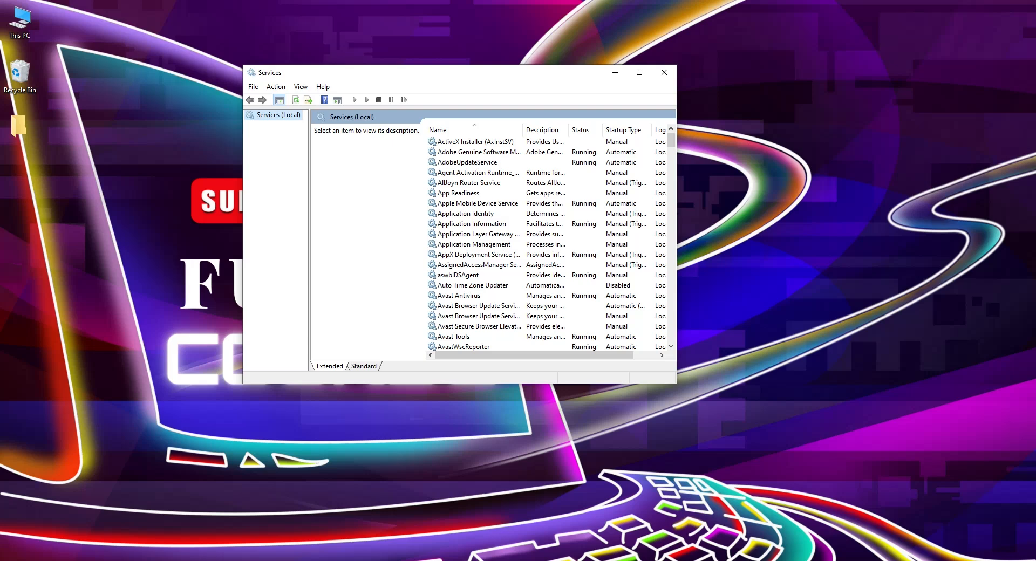
Find the Windows Update service, check whether it can be stopped, and close the Services console
scroll(548, 243, "down", 20)
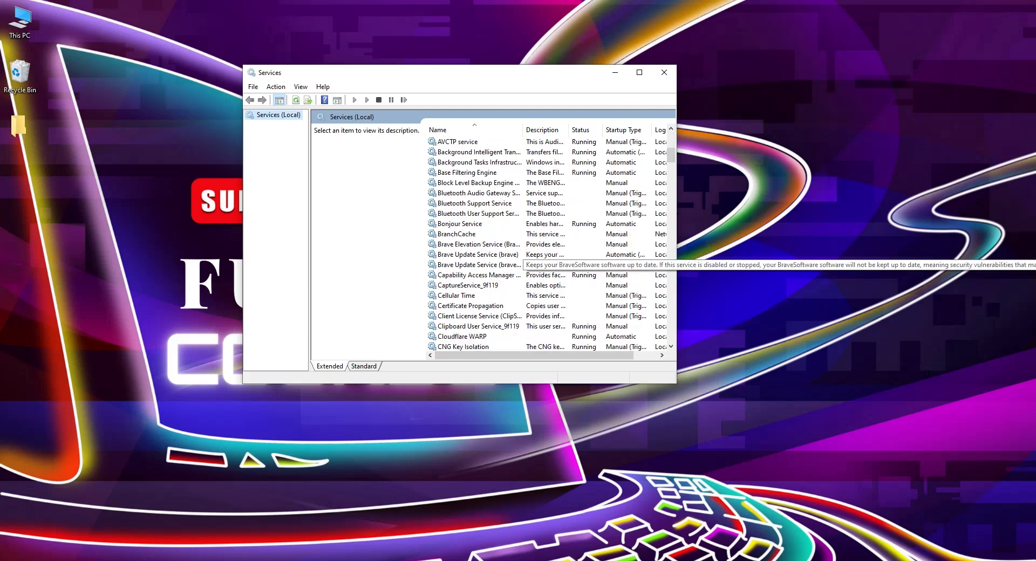
scroll(548, 242, "down", 20)
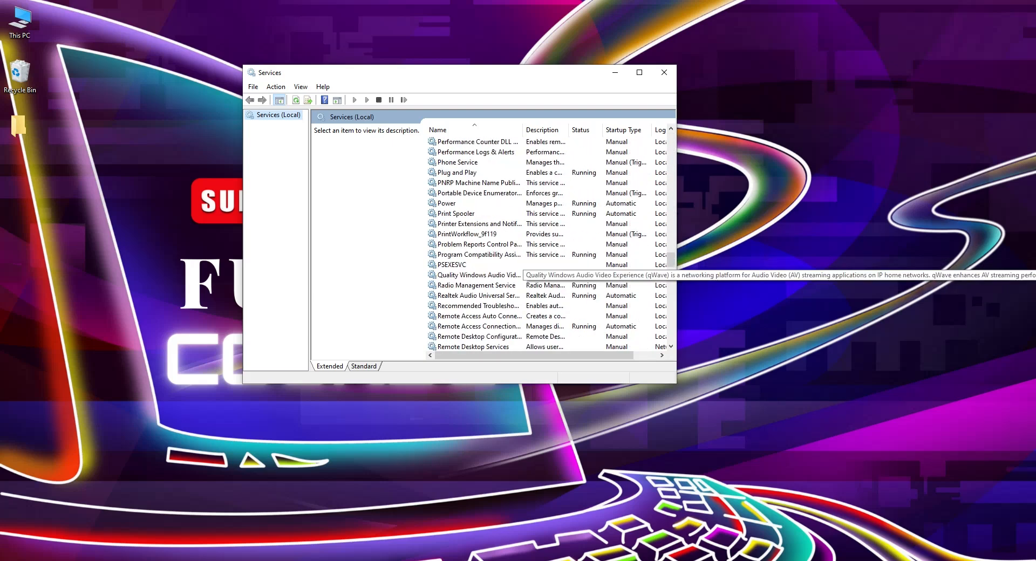
scroll(545, 285, "down", 7)
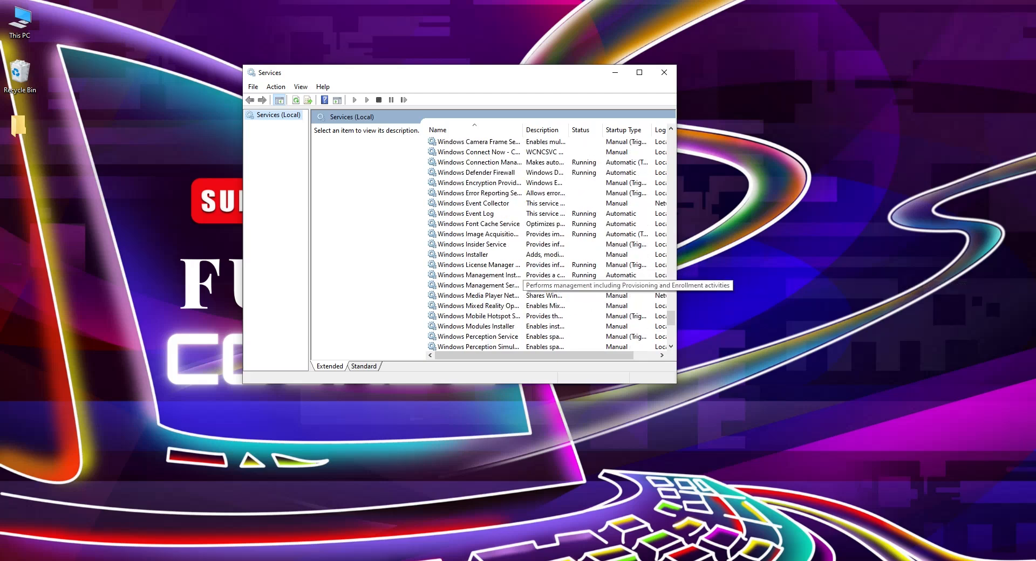
left_click(532, 306)
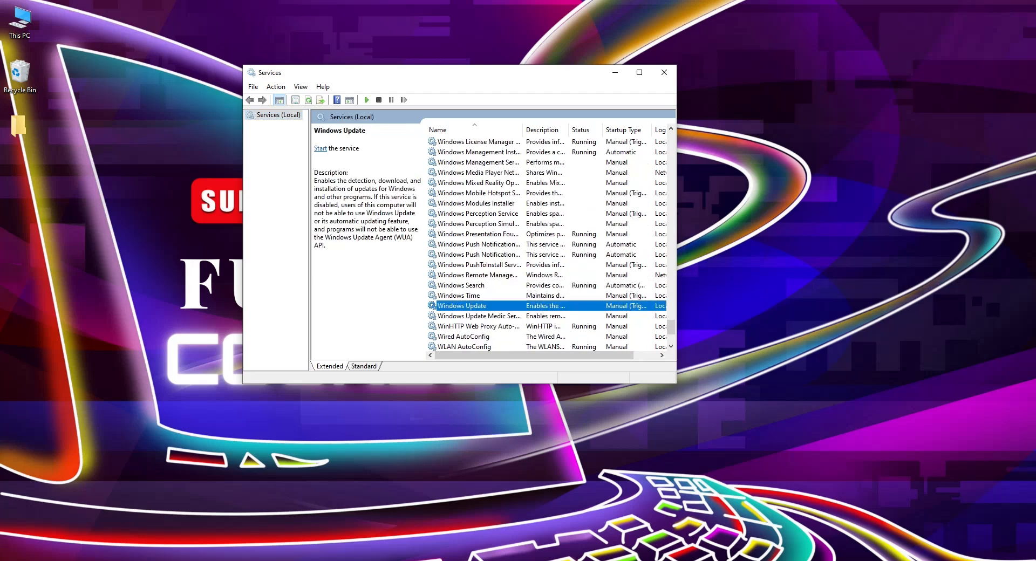
right_click(470, 306)
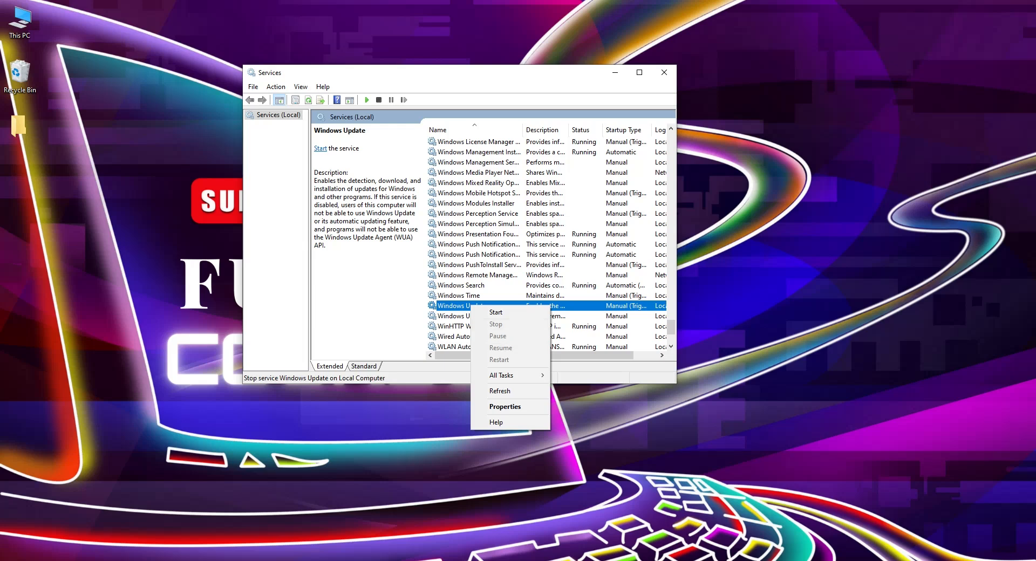
left_click(664, 73)
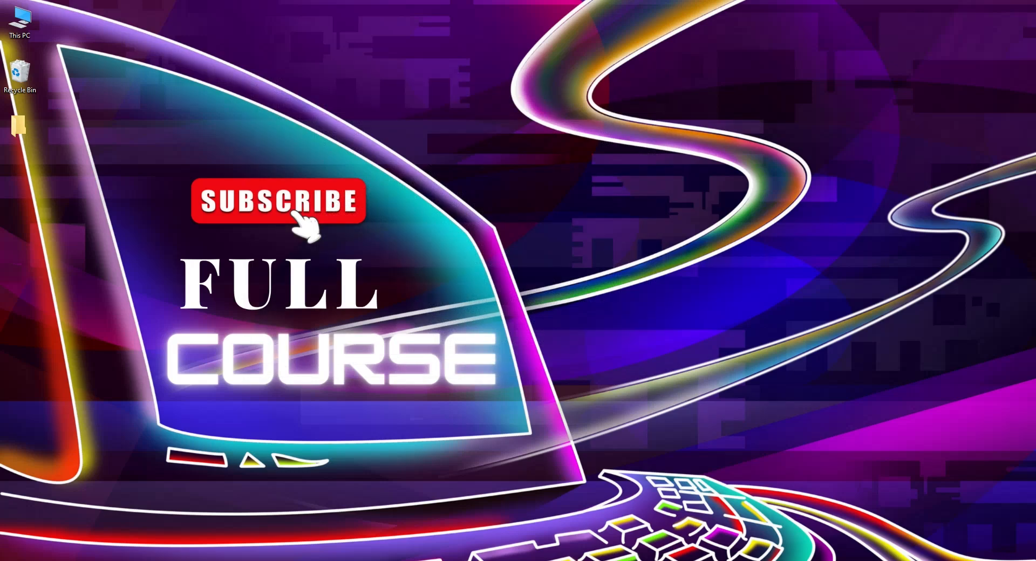
Switch to the File Explorer window and go to C:\Windows\SoftwareDistribution\Download
mouse_move(175, 560)
left_click(184, 526)
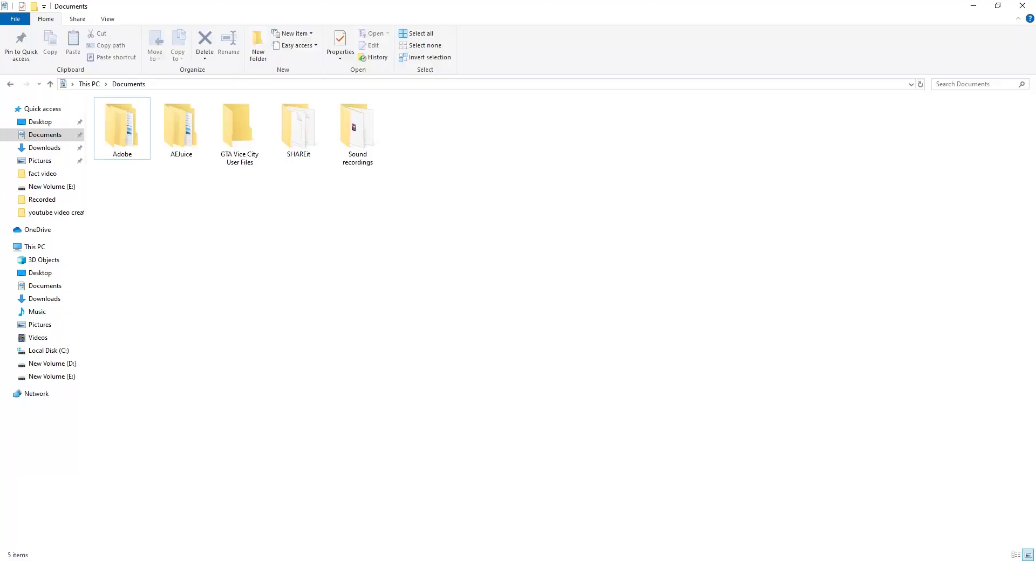
key("alt+Up")
key("alt+d")
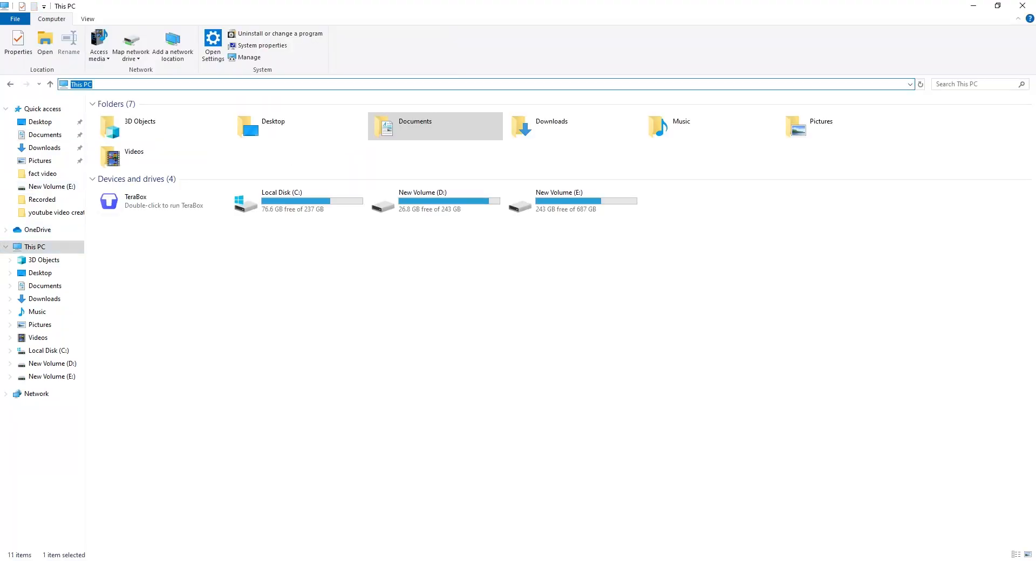
type("C:\\Windows\\SoftwareDistribution\\Download")
key("Return")
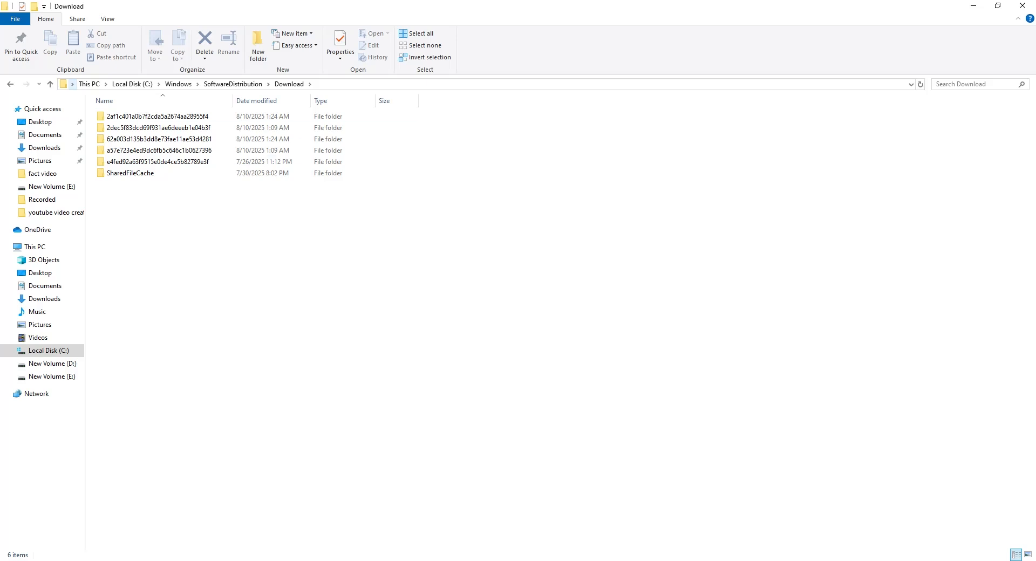
Move all folders in the SoftwareDistribution Download folder to the Recycle Bin and close the window
left_click_drag(283, 171, 91, 98)
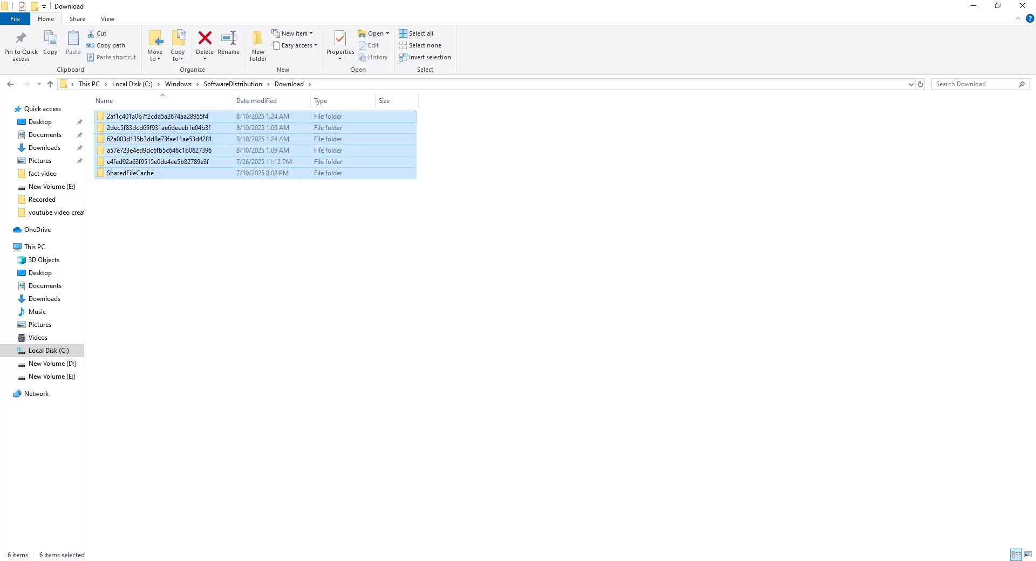
key("Delete")
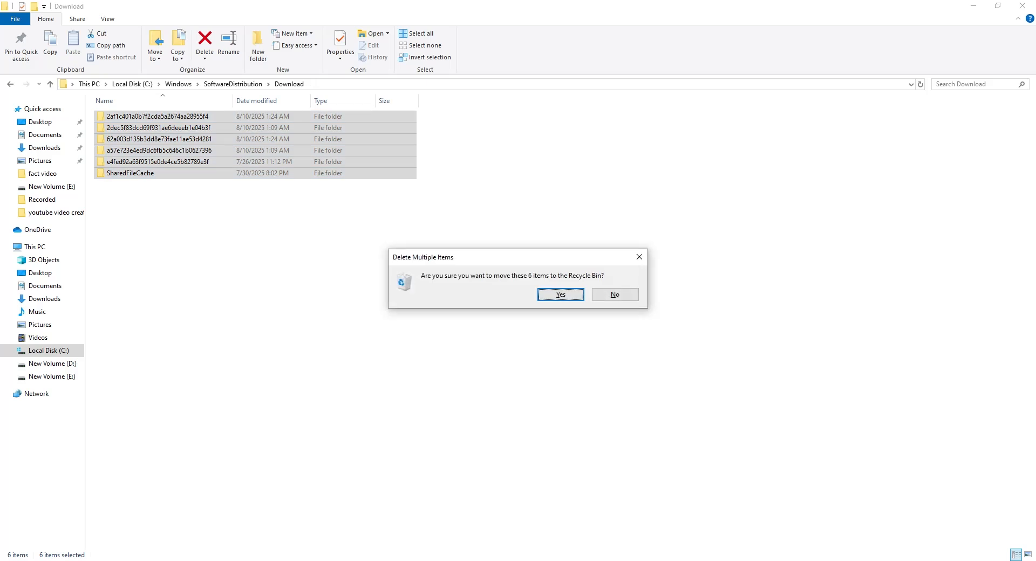
key("Return")
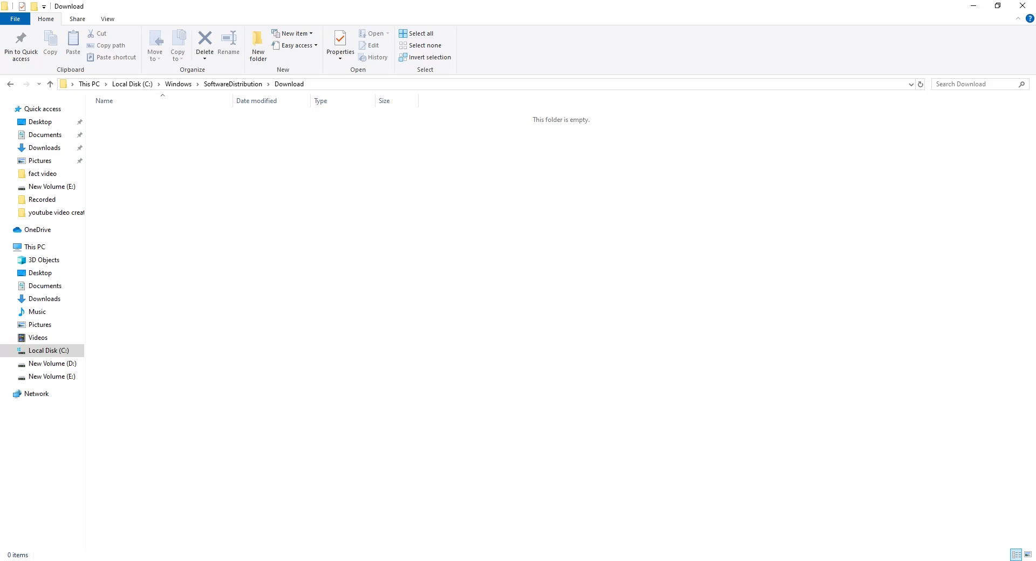
key("super")
left_click(1022, 6)
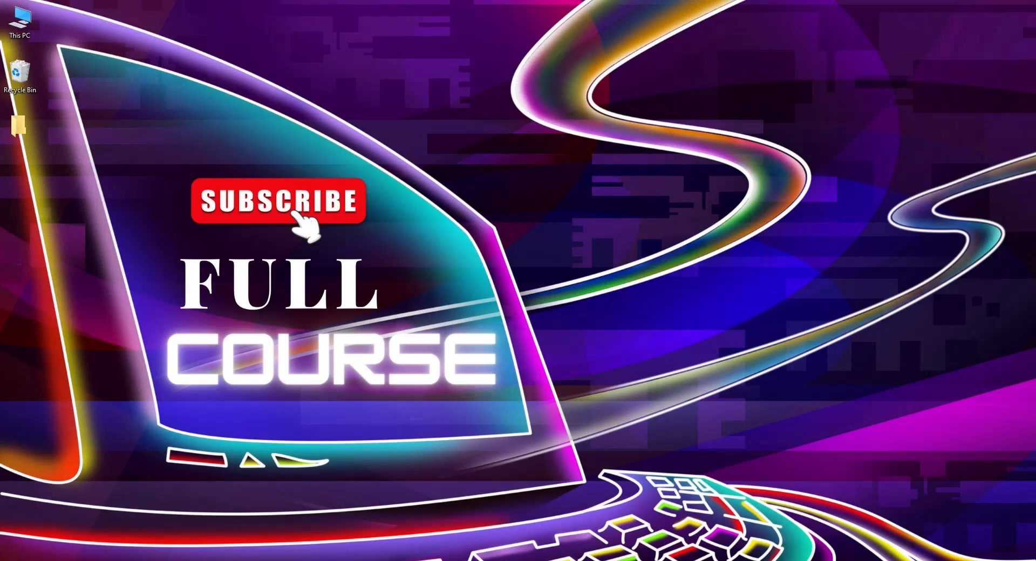
Open the System storage settings in Windows Settings, make sure Storage Sense is on, and close Settings
key("super+i")
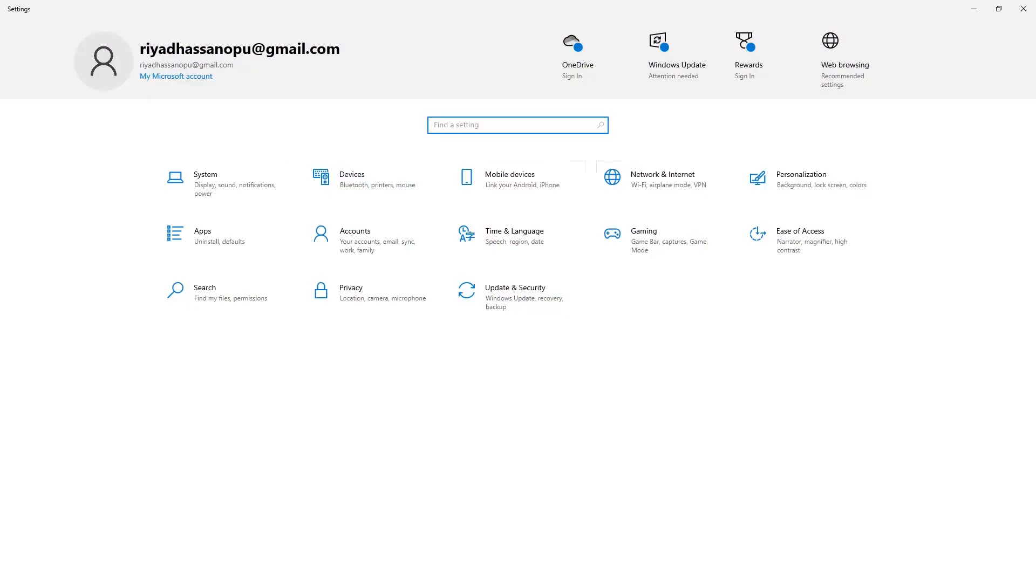
left_click(205, 181)
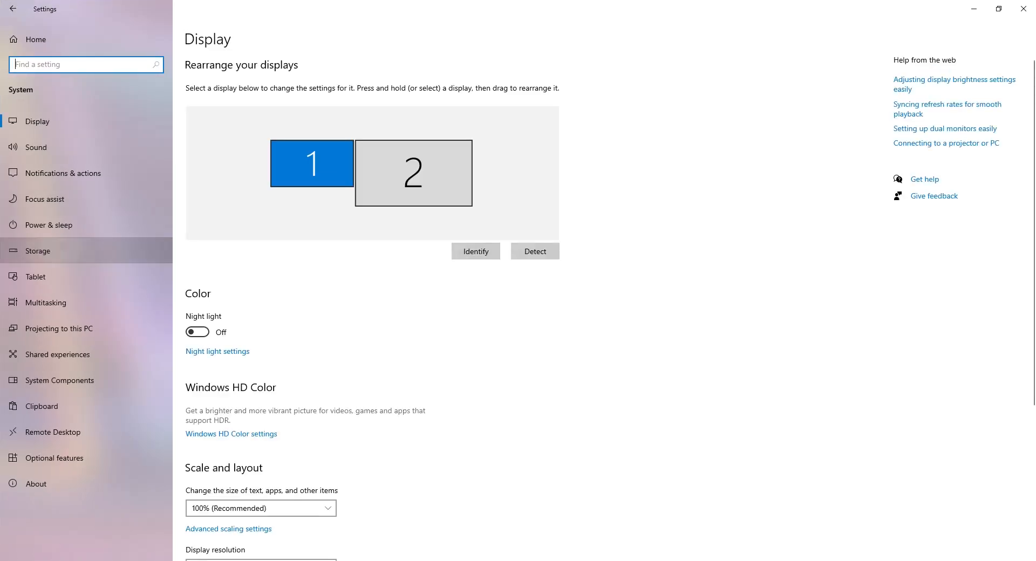
left_click(38, 251)
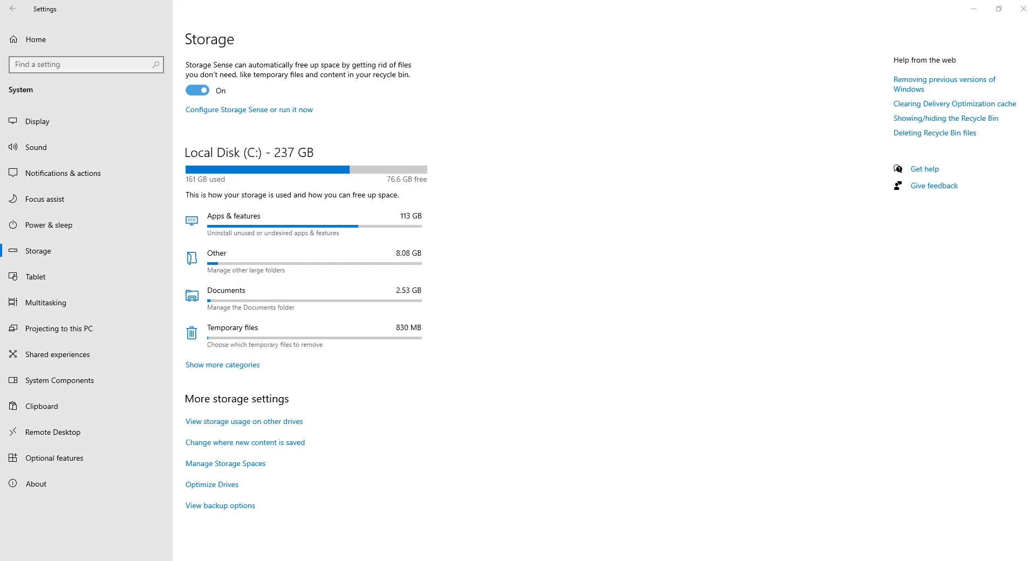
left_click(198, 91)
left_click(198, 90)
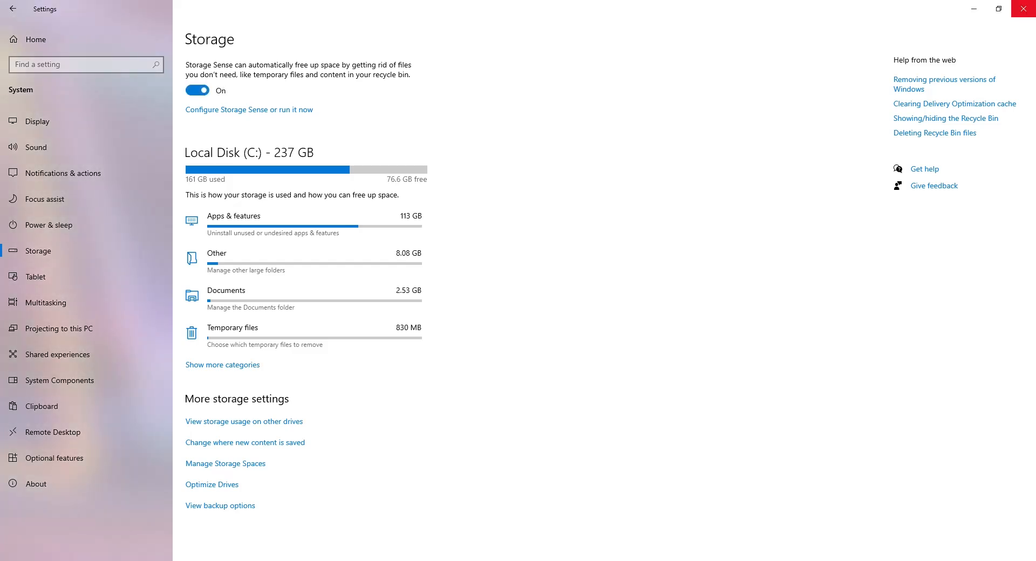
left_click(1023, 8)
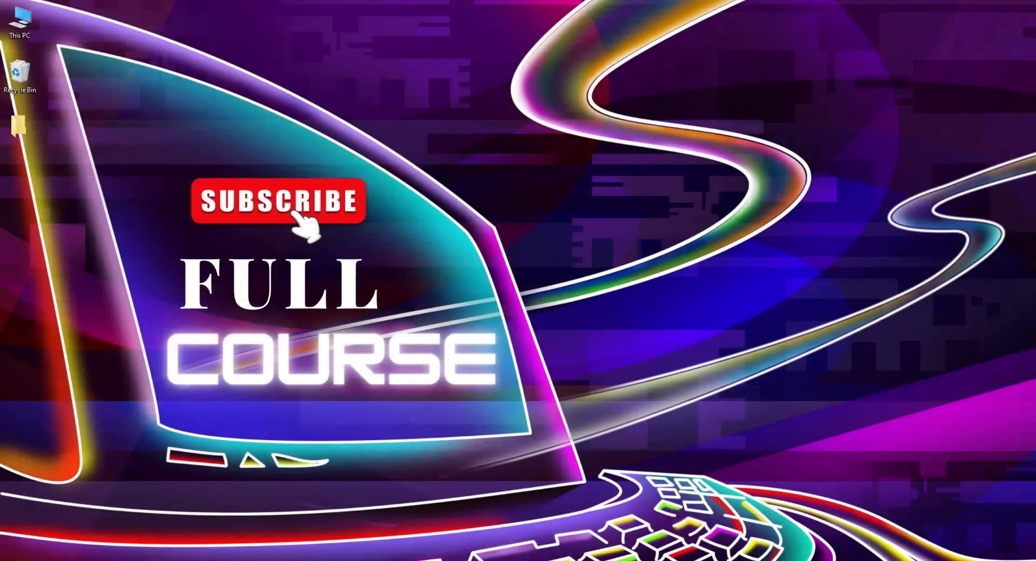